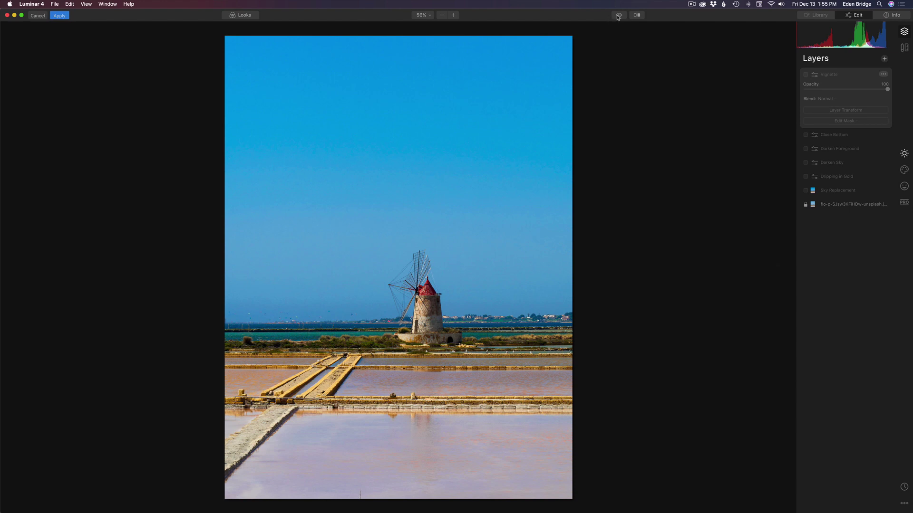
Compare the finished windmill photo with its original and enable its edit layers one by one, from Sky Replacement up to Vignette.
left_click(618, 15)
left_click(618, 16)
left_click(805, 190)
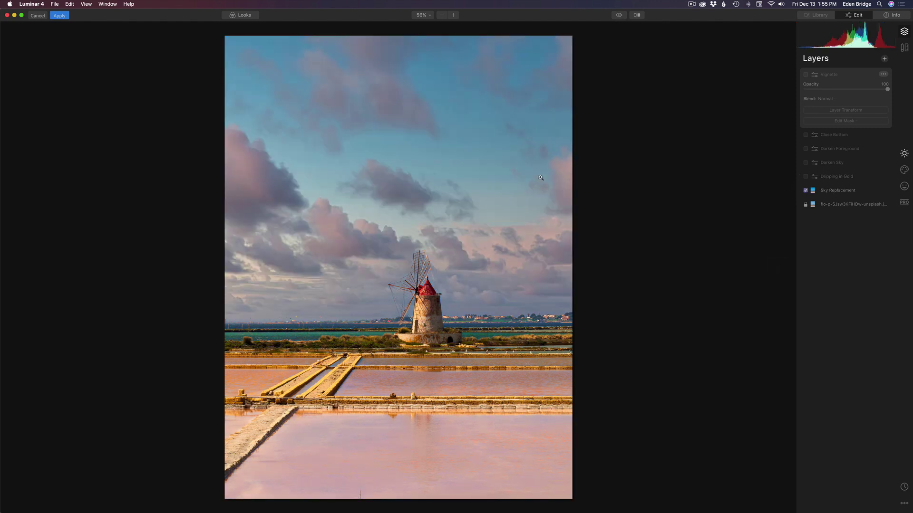
left_click(805, 176)
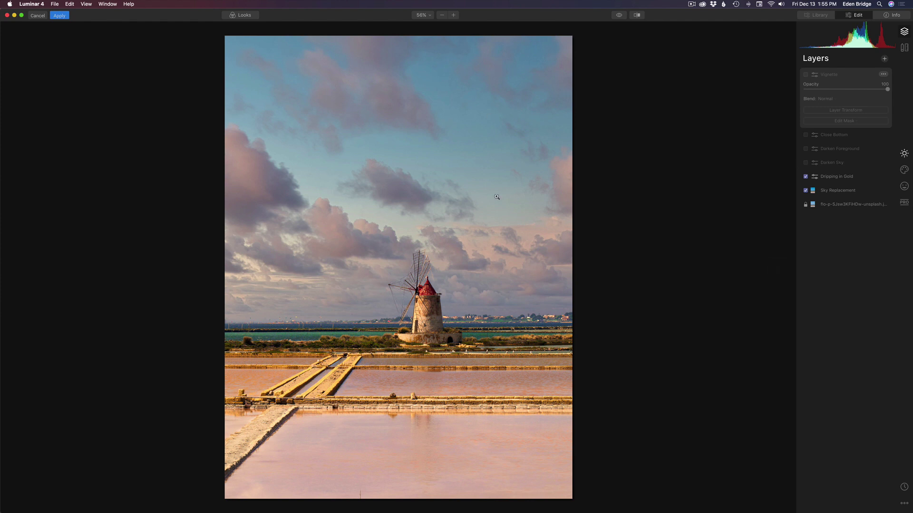
left_click(805, 163)
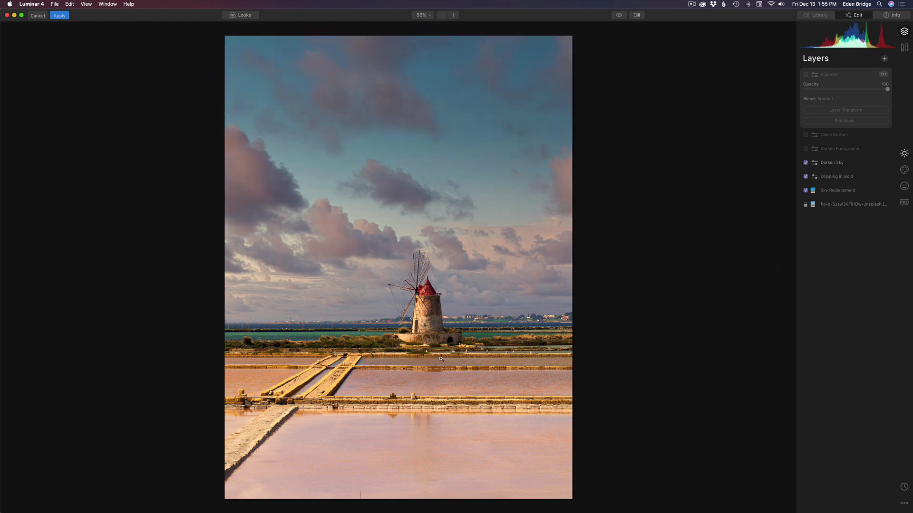
left_click(805, 149)
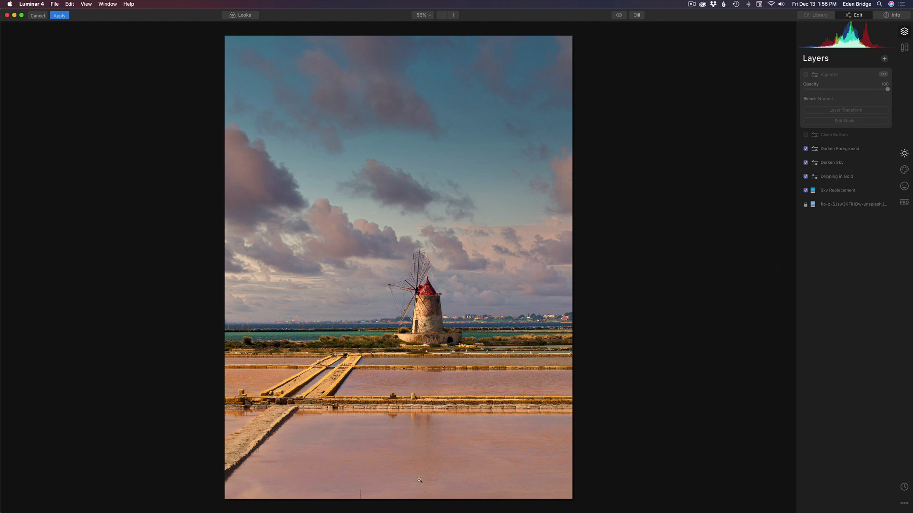
left_click(805, 135)
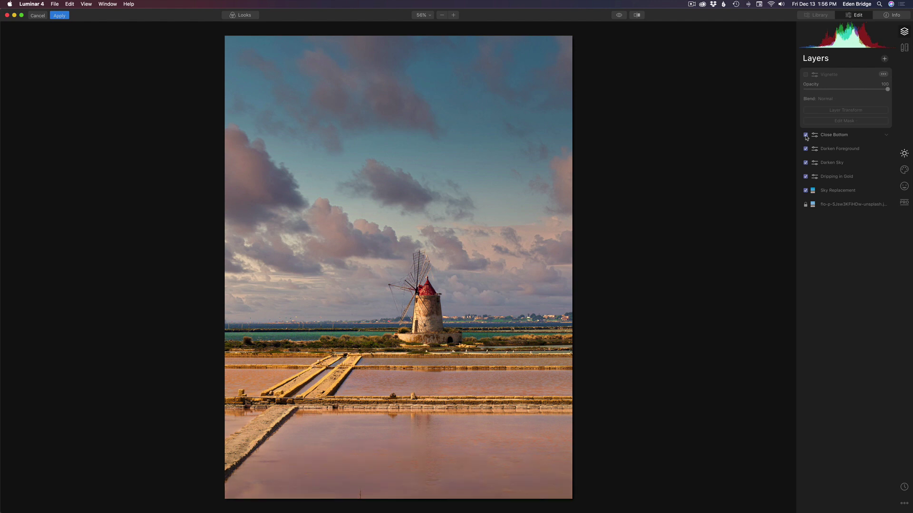
left_click(805, 75)
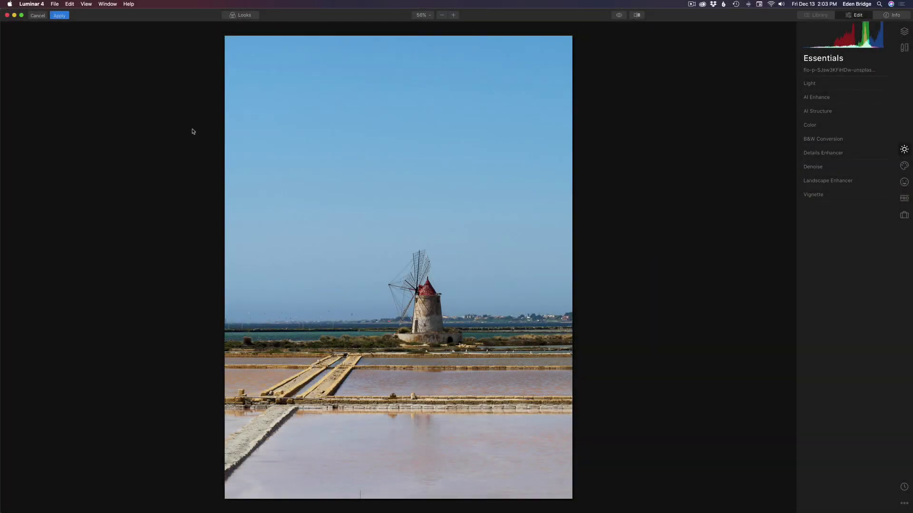
Apply the Warm Sunset look from the Landscape collection to the windmill photo.
left_click(249, 16)
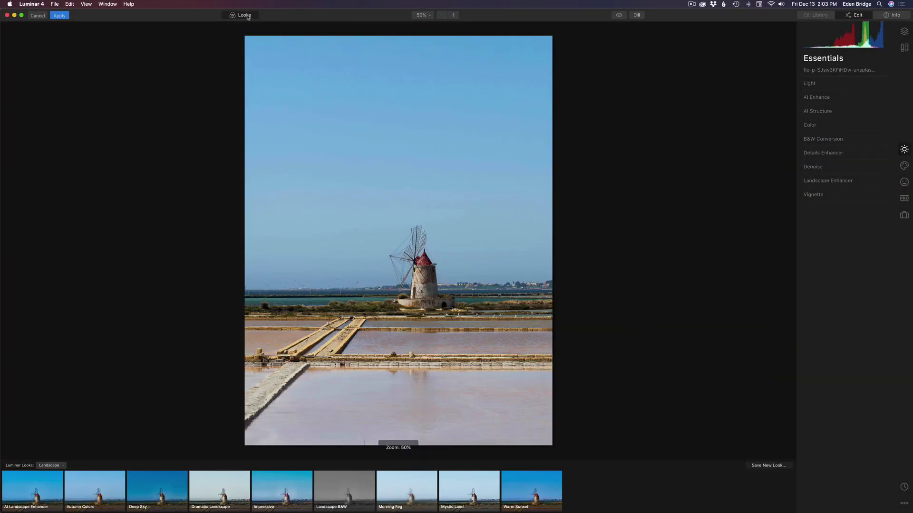
left_click(56, 467)
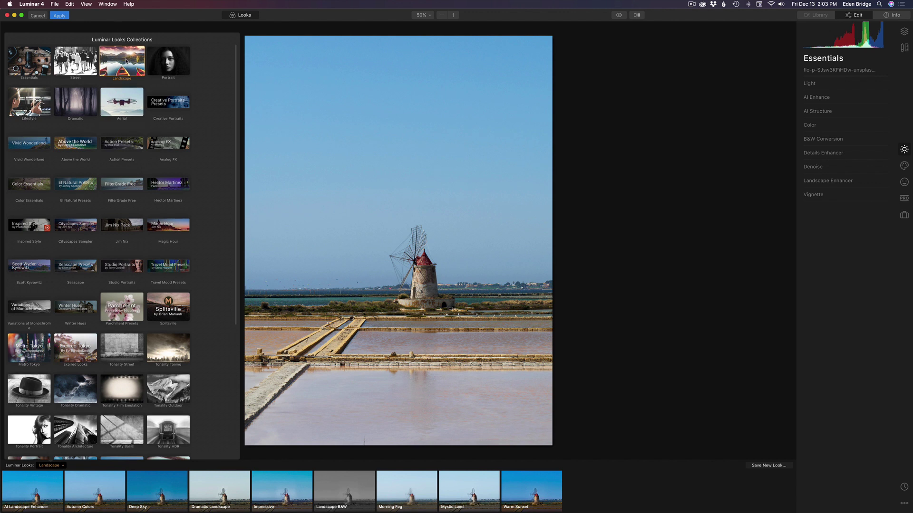
left_click(127, 62)
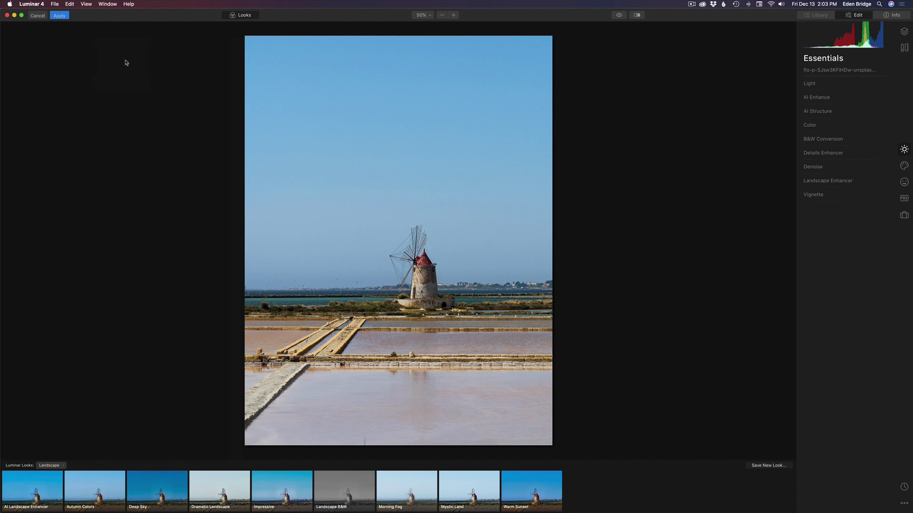
left_click(529, 494)
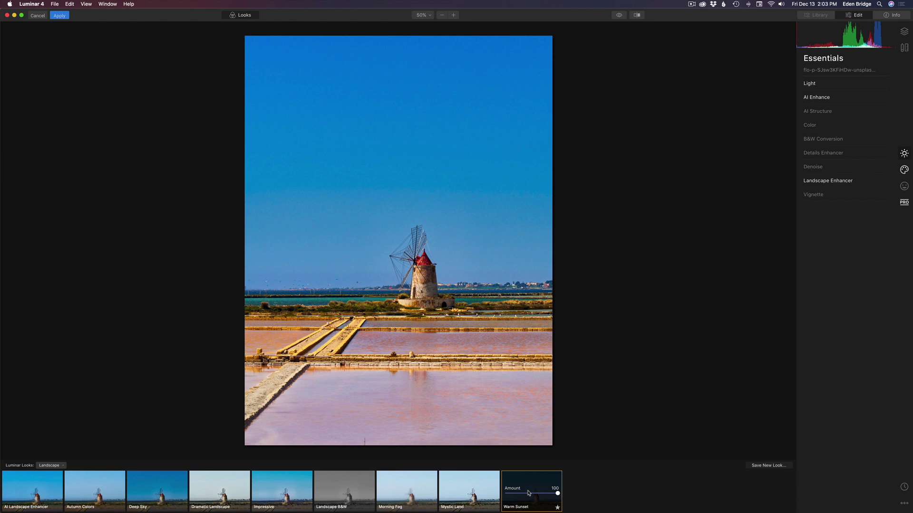
left_click(248, 16)
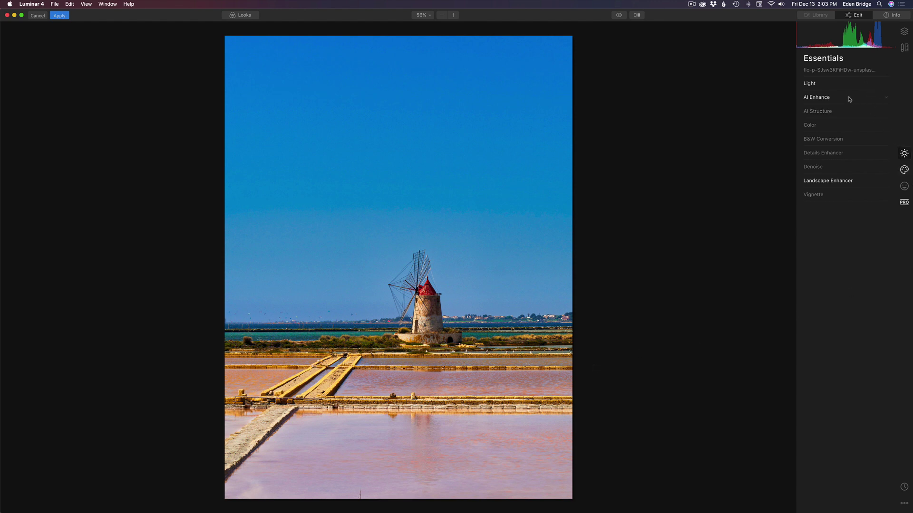
Check the look's Light settings and slightly fine-tune AI Accent in AI Enhance and Golden Hour in Landscape Enhancer.
left_click(821, 85)
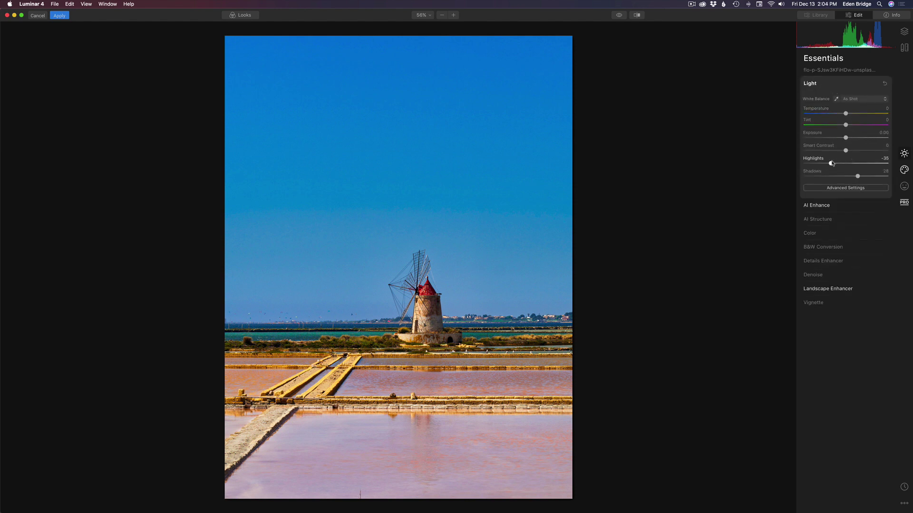
left_click(836, 206)
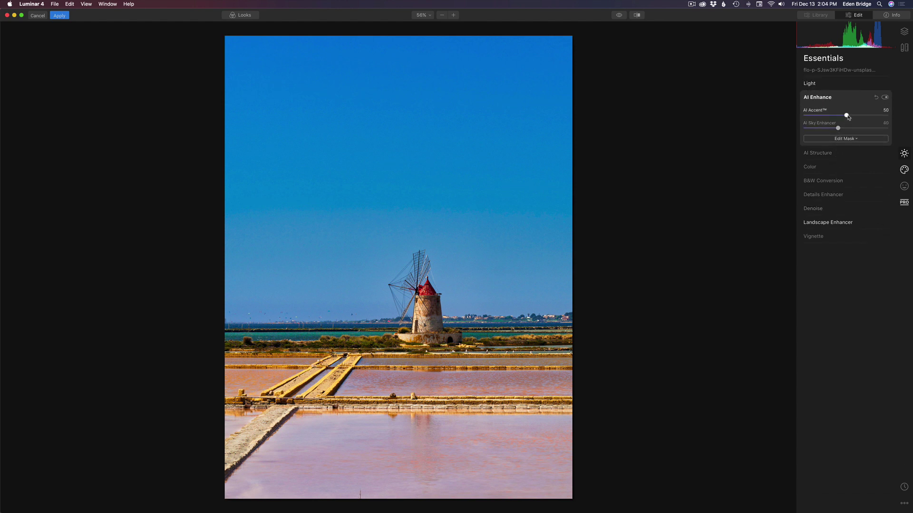
mouse_move(846, 116)
left_mouse_down()
mouse_move(859, 118)
mouse_move(848, 117)
left_mouse_up()
left_click(846, 222)
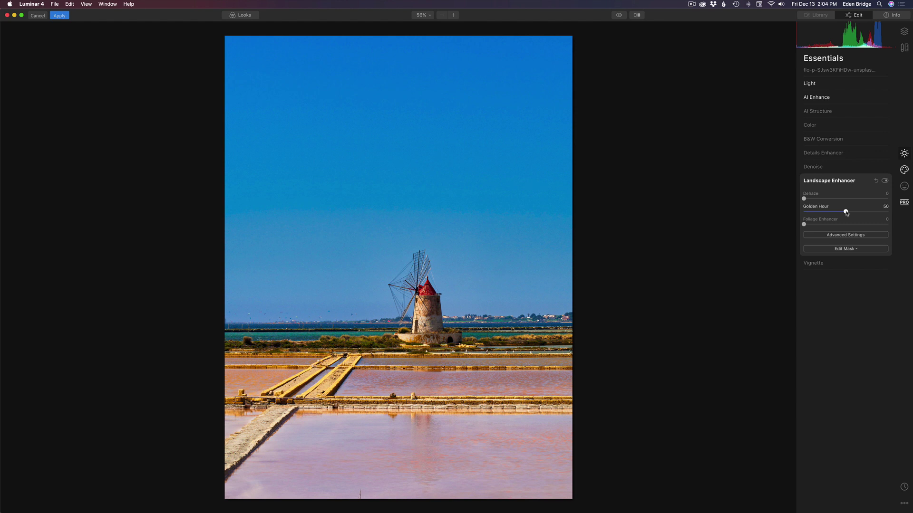
left_click_drag(846, 213, 852, 213)
Adjust the Warm Midtones LUT in Color Styles to Amount 41, Contrast -28 and Saturation -3.
left_click(905, 170)
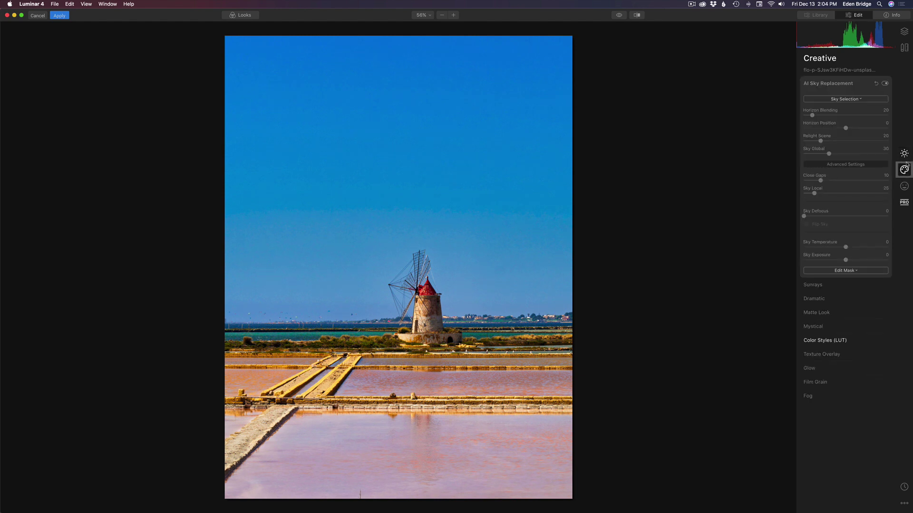
left_click(833, 340)
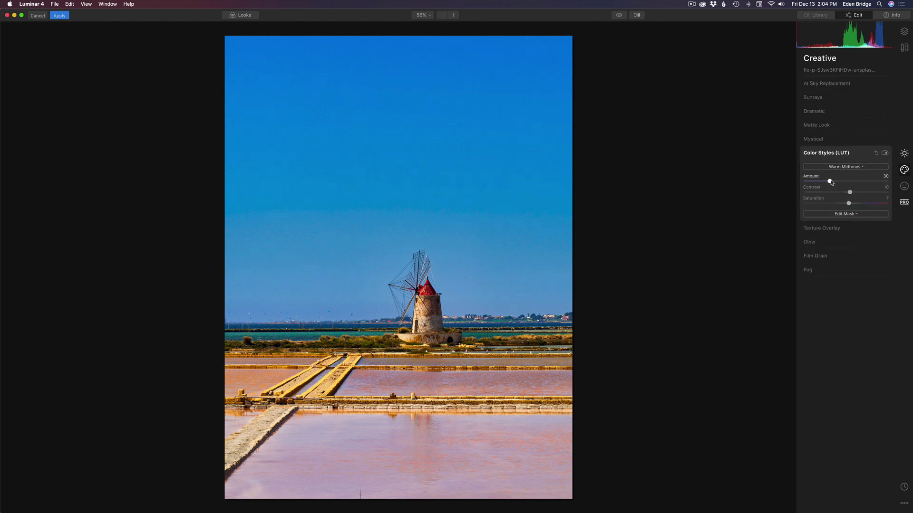
mouse_move(829, 181)
left_mouse_down()
mouse_move(867, 187)
mouse_move(839, 188)
left_mouse_up()
mouse_move(850, 193)
left_mouse_down()
mouse_move(827, 192)
mouse_move(844, 203)
left_mouse_up()
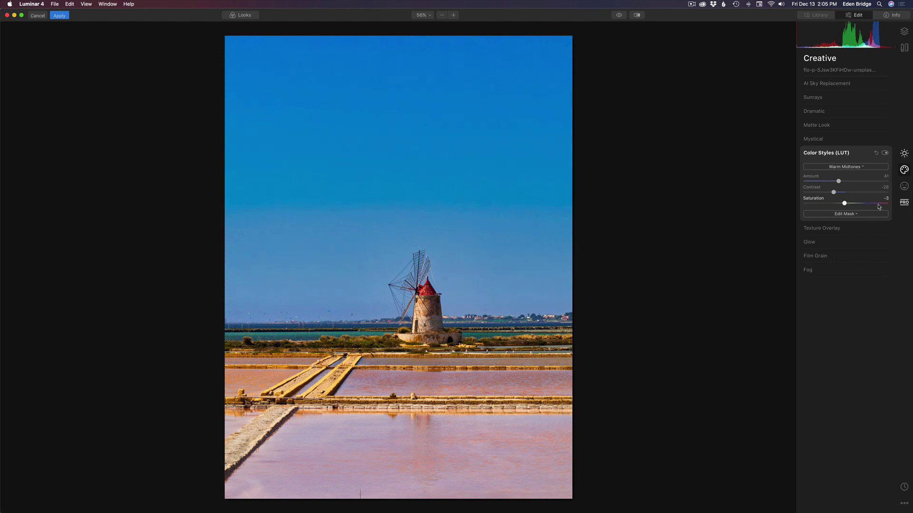
Compare the photo with the Adjustable Gradient off and on, and reset the gradient to its default settings.
left_click(904, 203)
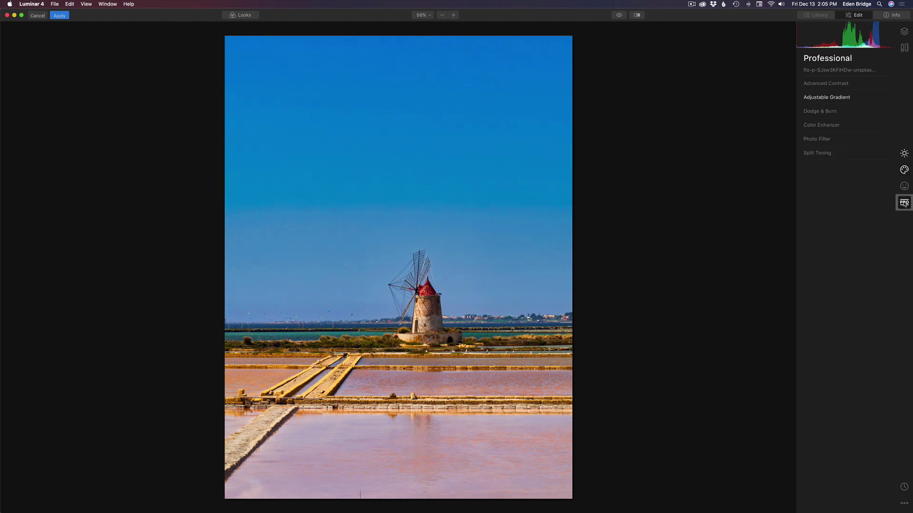
left_click(841, 98)
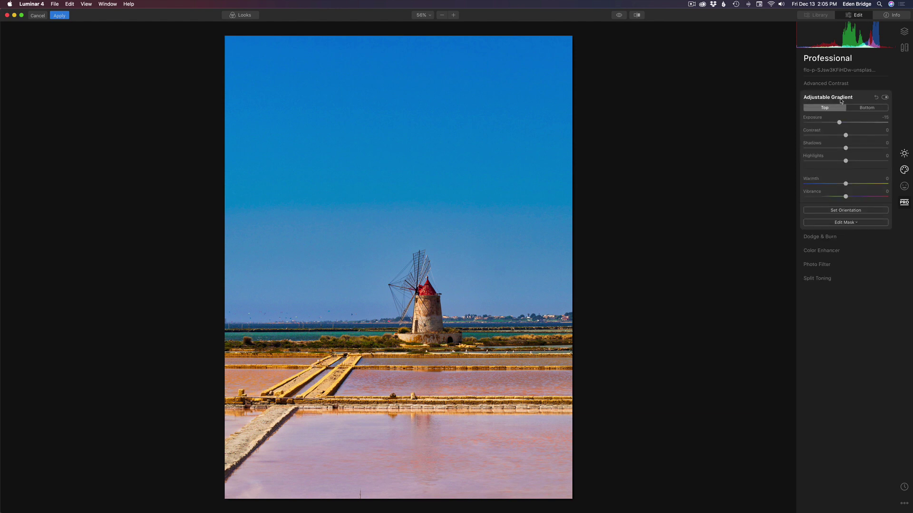
left_click(885, 98)
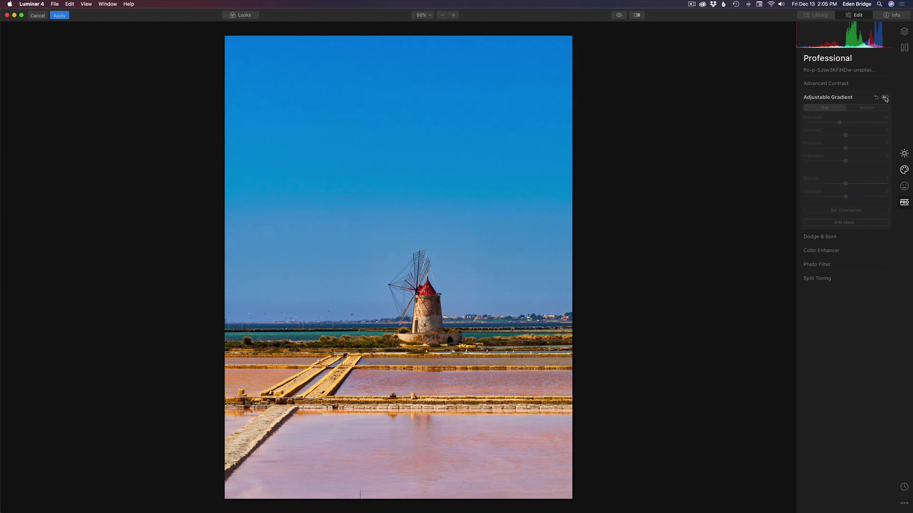
left_click(884, 98)
left_click(885, 98)
left_click(885, 97)
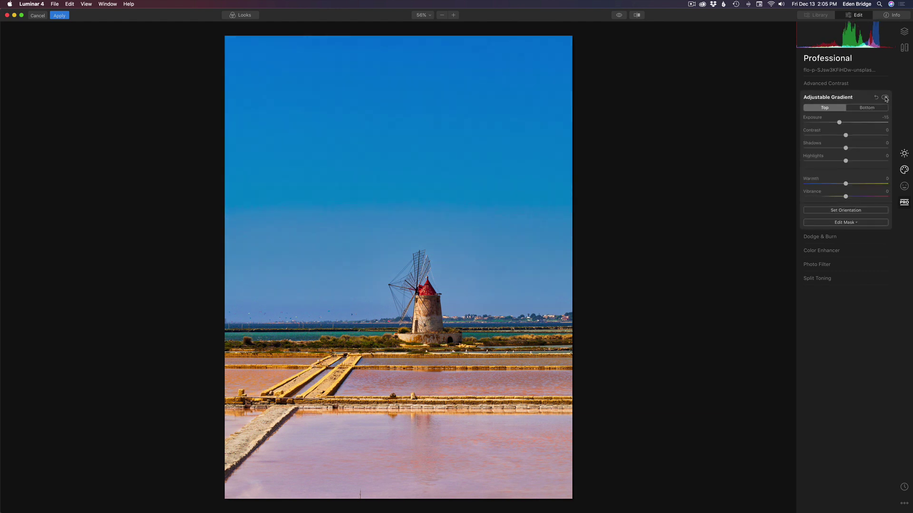
left_click(884, 97)
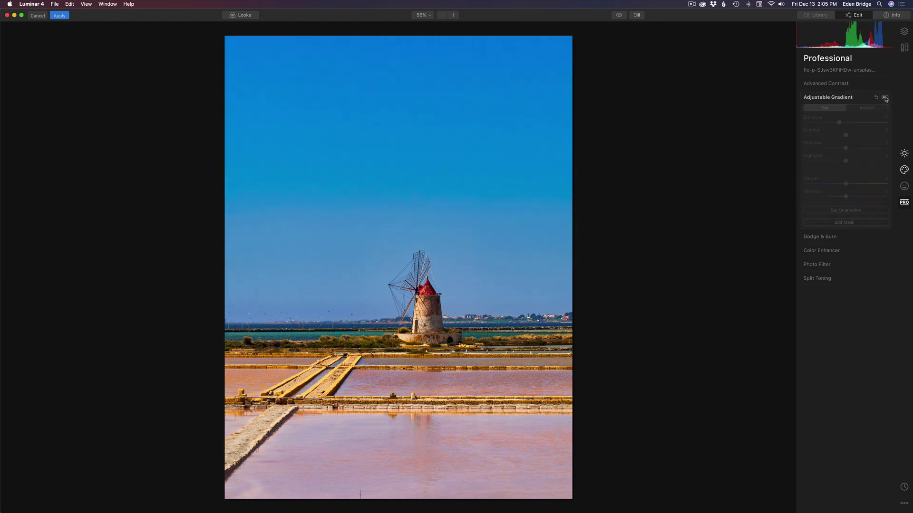
left_click(884, 97)
left_click(885, 98)
left_click(877, 98)
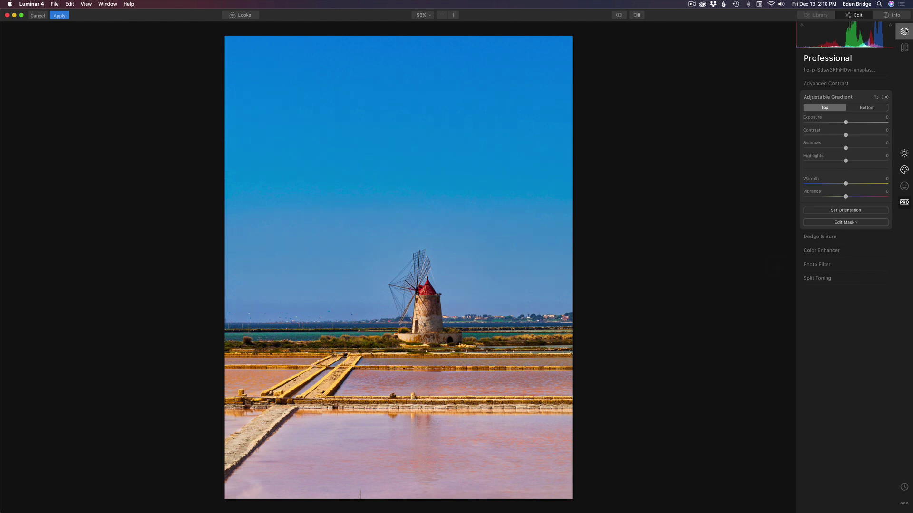
Create a new stamped layer from the edited windmill photo.
left_click(904, 31)
left_click(884, 59)
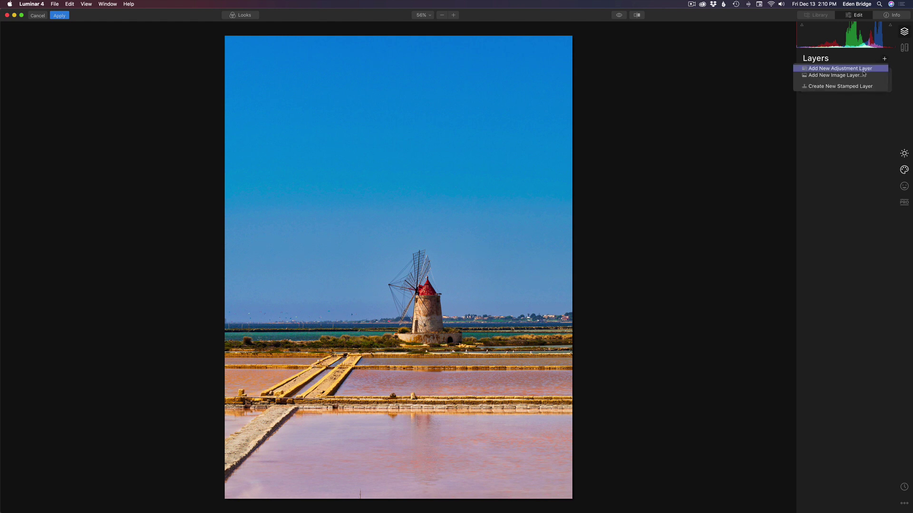
left_click(842, 87)
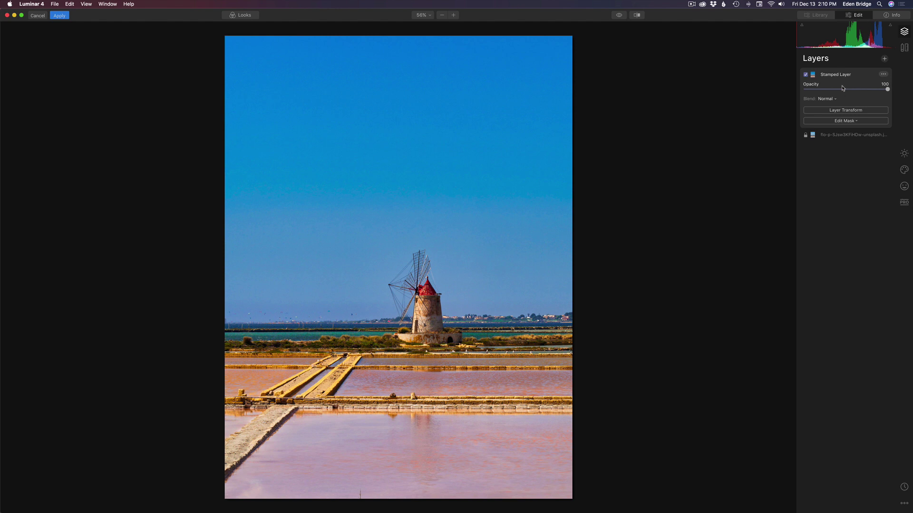
Replace the sky on the stamped layer with Sunset Clouds 1 using AI Sky Replacement.
left_click(904, 170)
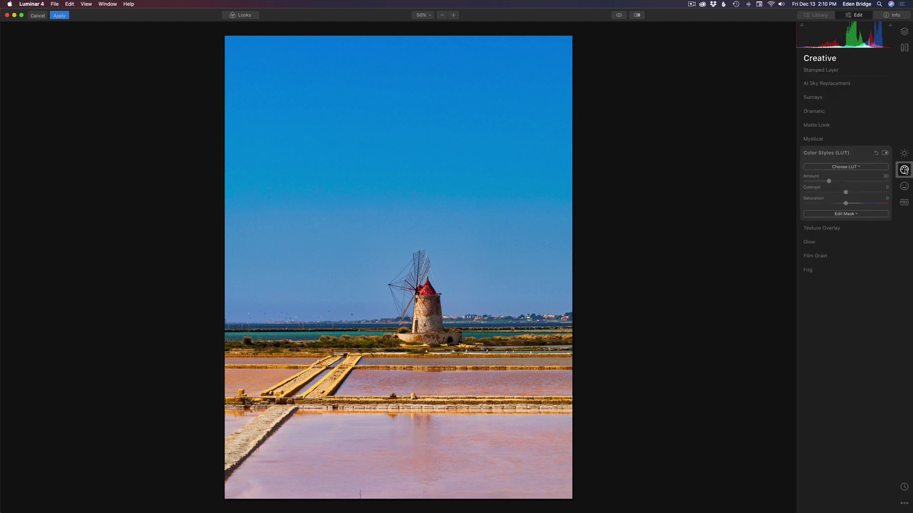
left_click(835, 84)
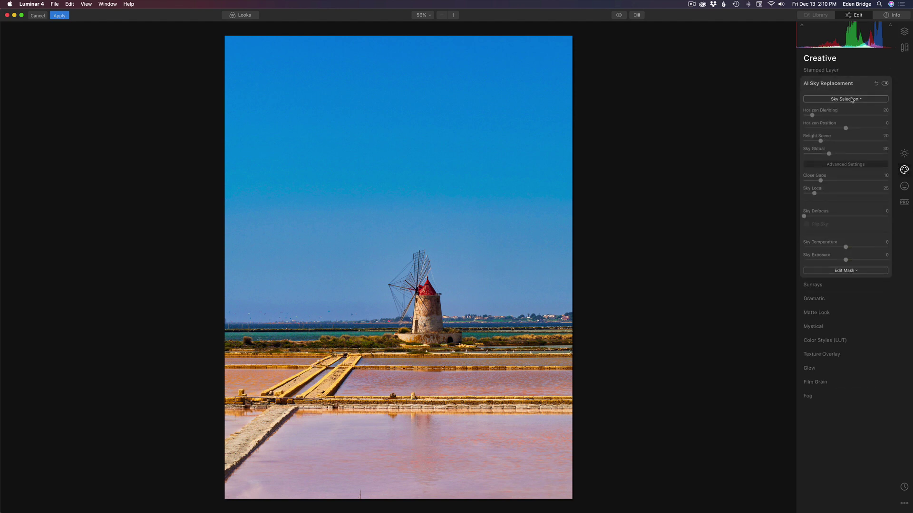
left_click(852, 100)
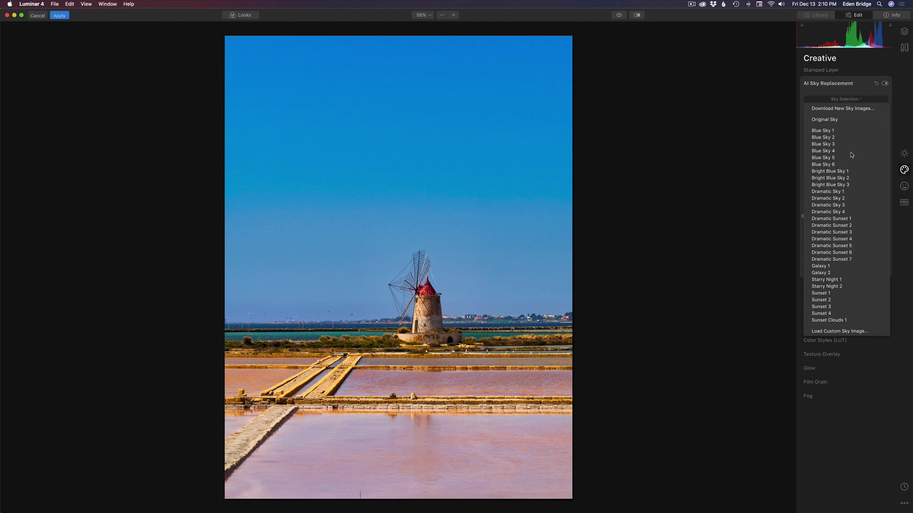
left_click(848, 321)
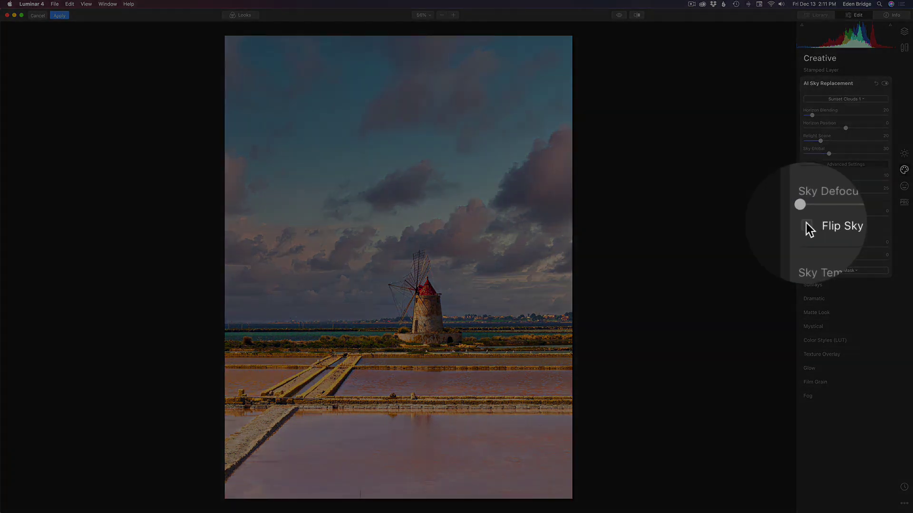
Flip the replacement sky, set Relight Scene to 51 and warm the Sky Temperature to 39.
left_click(807, 224)
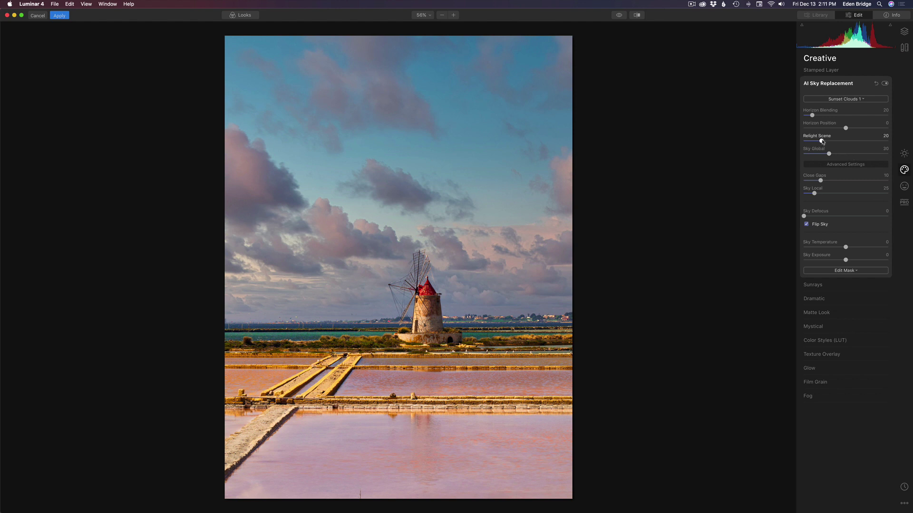
left_click_drag(824, 143, 848, 150)
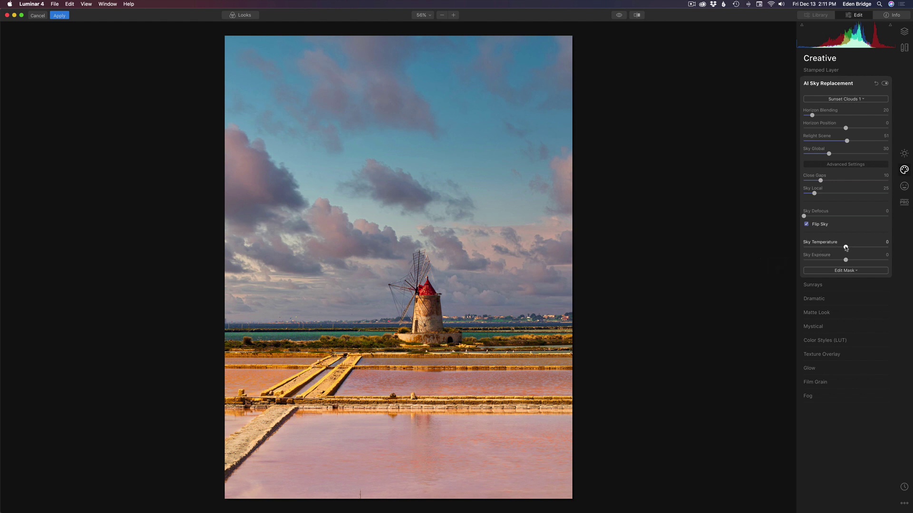
left_click_drag(845, 247, 863, 249)
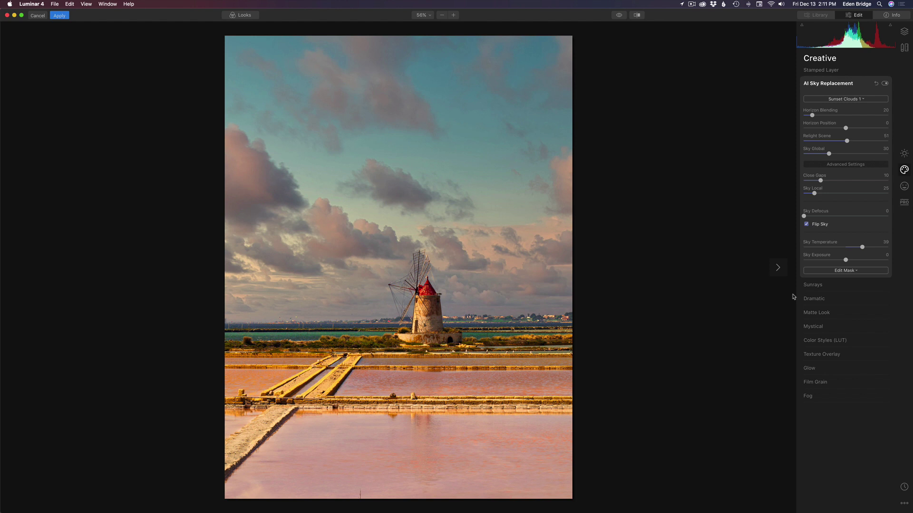
Add an adjustment layer above the stamped layer and apply the Dripping in Gold look from the Dixie Dixon Preset Pack.
left_click(903, 33)
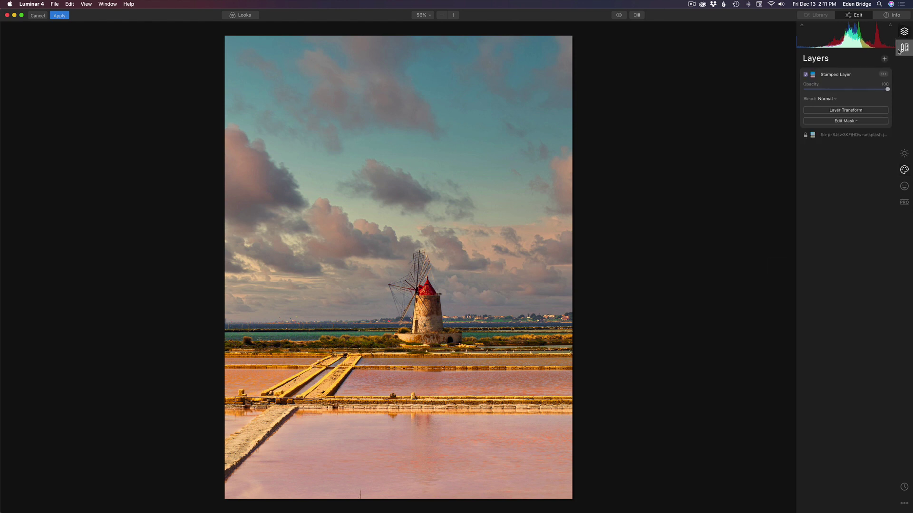
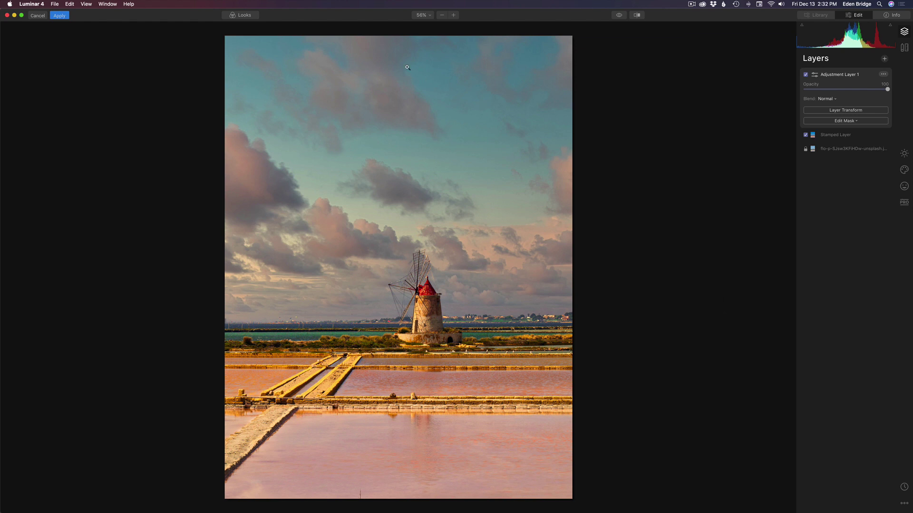
left_click(245, 15)
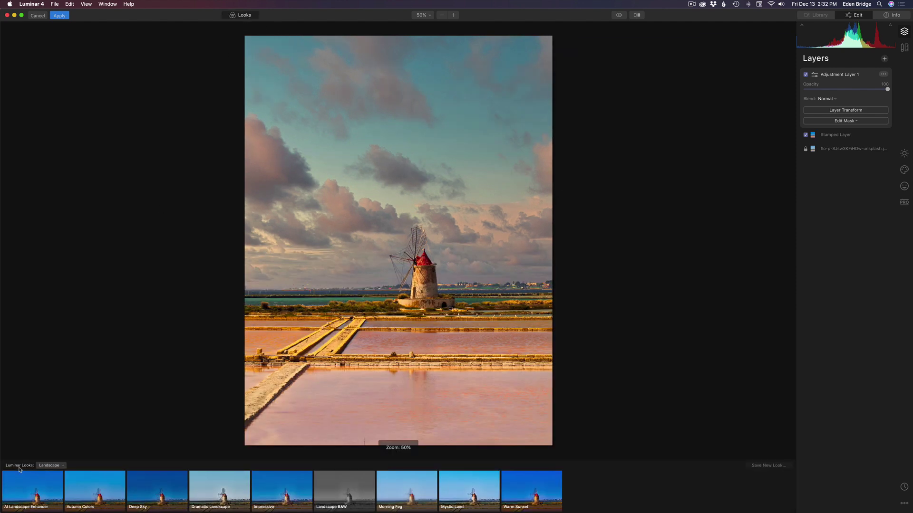
left_click(51, 465)
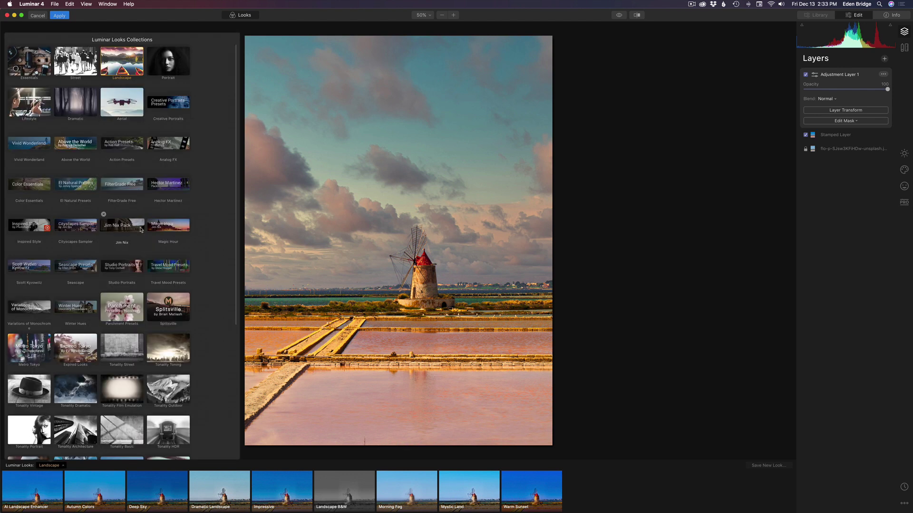
scroll(140, 230, "down", 5)
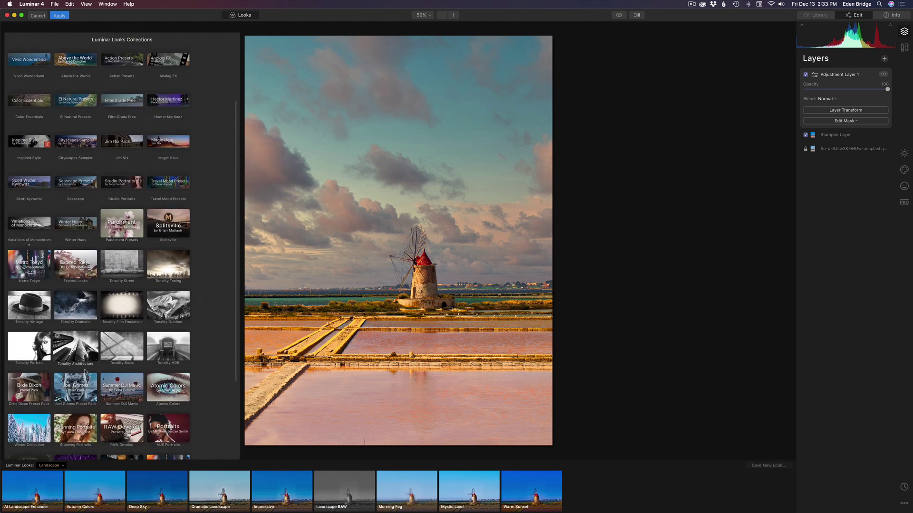
left_click(33, 390)
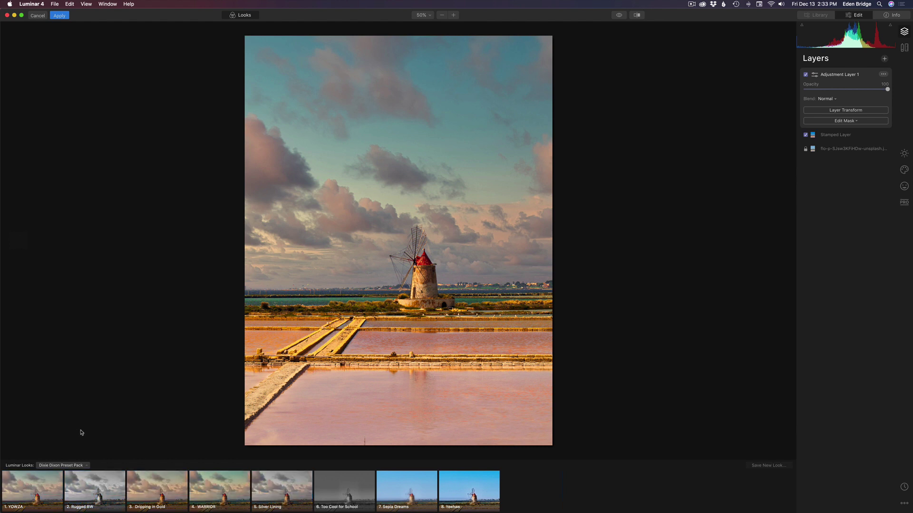
mouse_move(161, 496)
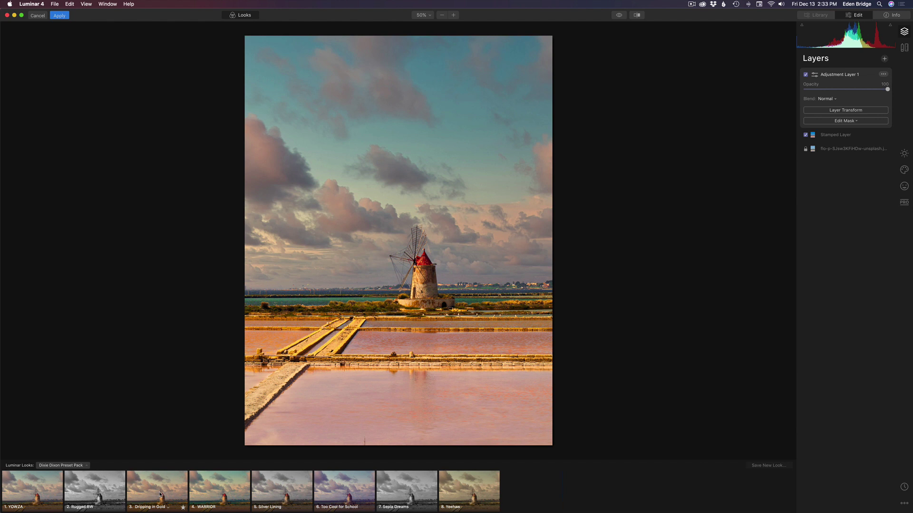
left_click(160, 496)
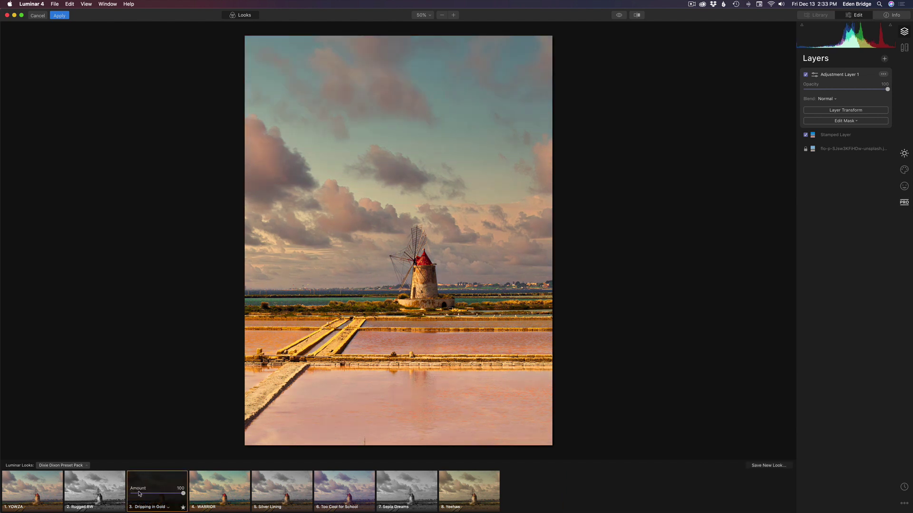
Compare the photo with the look's Amount at 1 and at 100, keeping 100, and close the looks collection.
left_click_drag(184, 495, 129, 496)
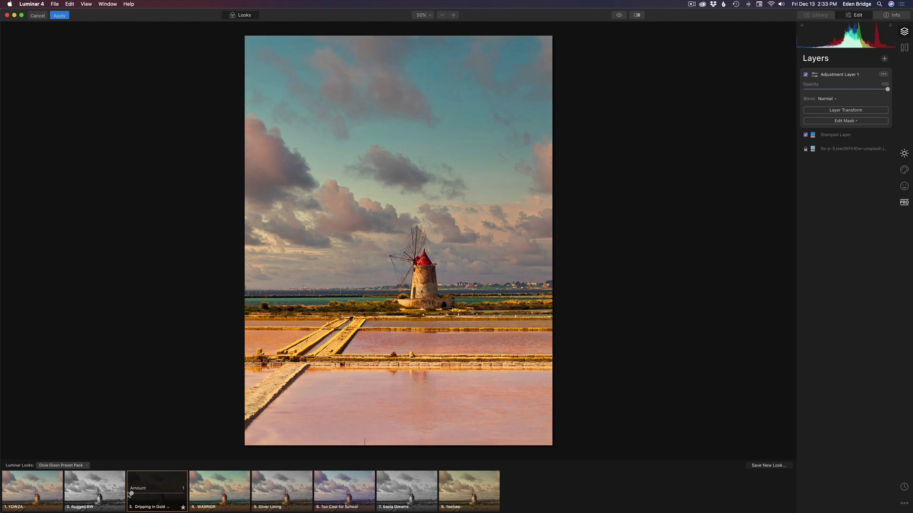
double_click(129, 495)
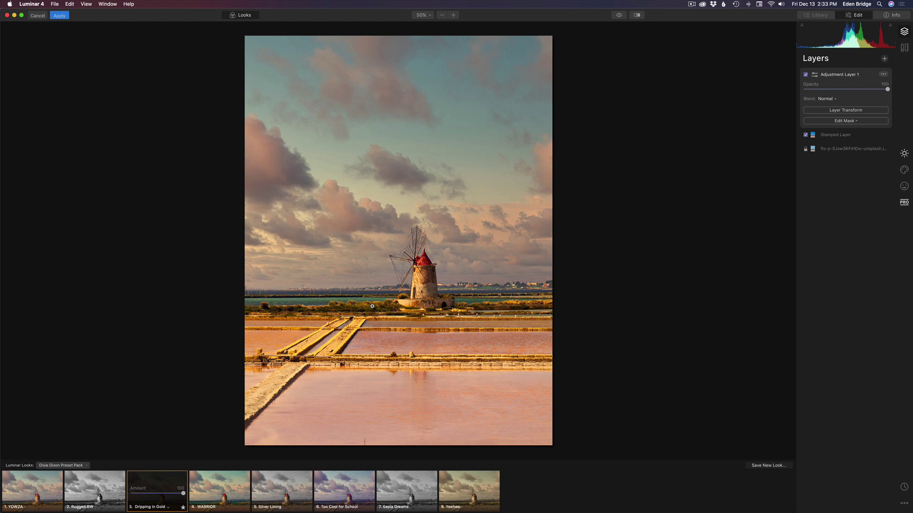
left_click(233, 16)
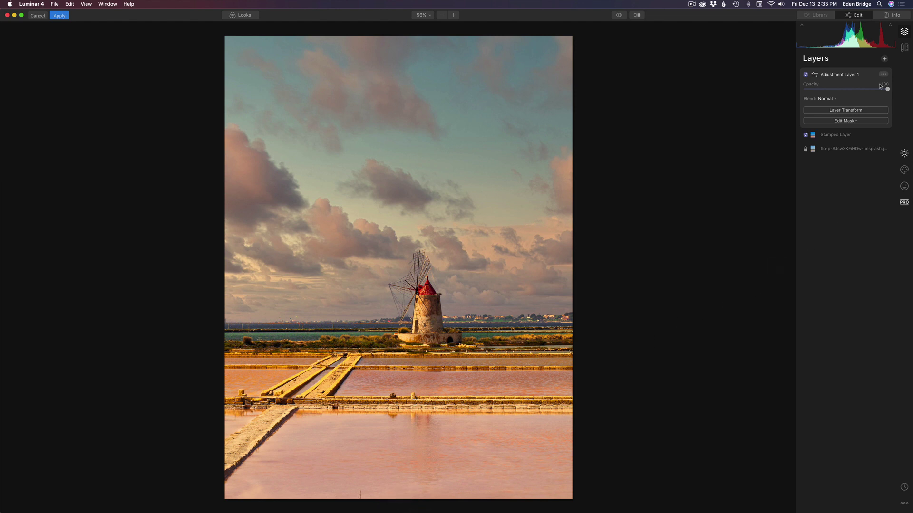
mouse_move(887, 89)
left_mouse_down()
mouse_move(816, 89)
mouse_move(896, 95)
left_mouse_up()
Examine the Color filter settings that the look applied to Adjustment Layer 1.
left_click(904, 154)
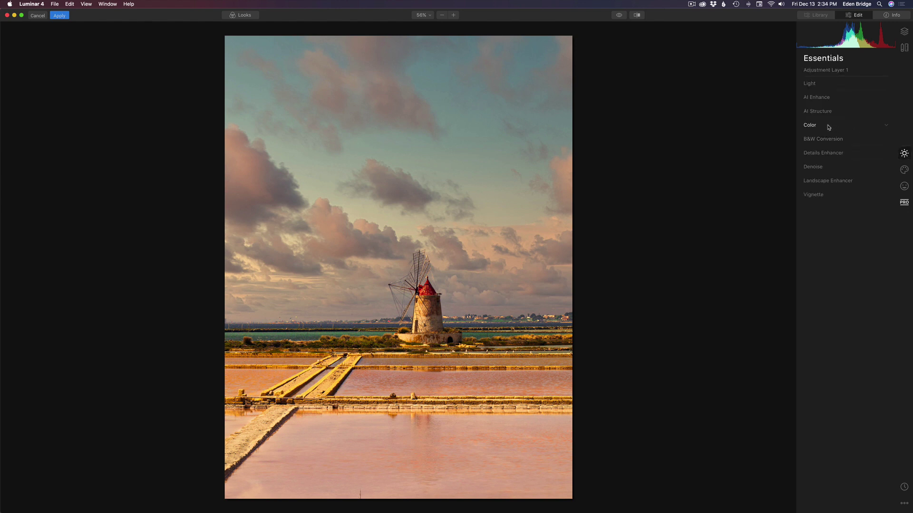
left_click(828, 126)
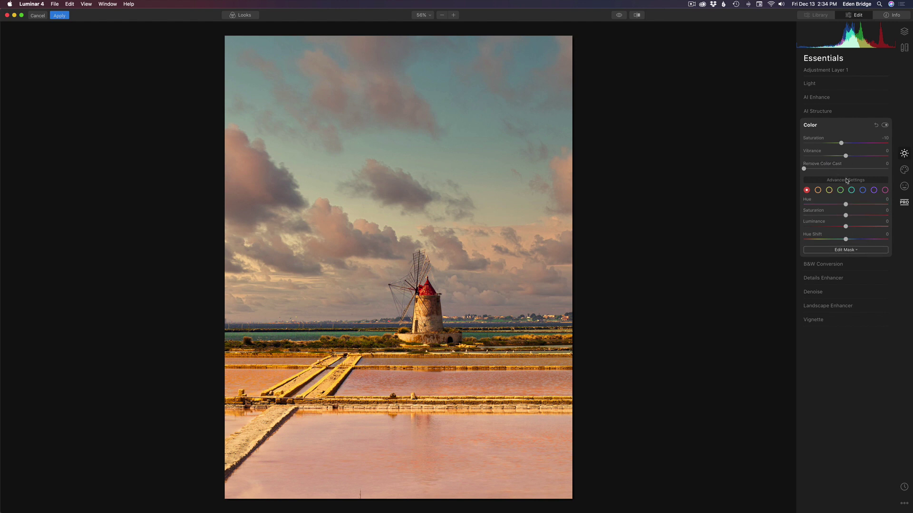
left_click(848, 126)
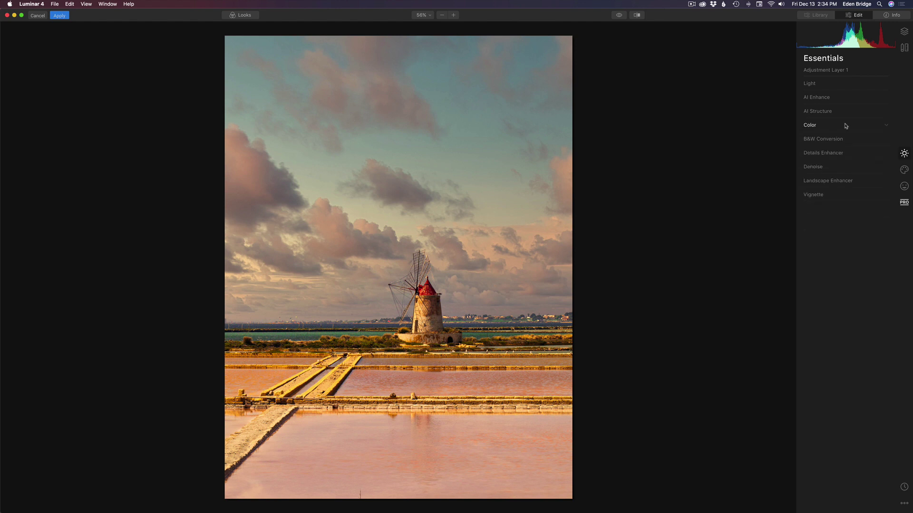
In Split Toning, try Shadows Saturation at 83, return it to 0, and set Highlights Saturation to 66.
left_click(904, 203)
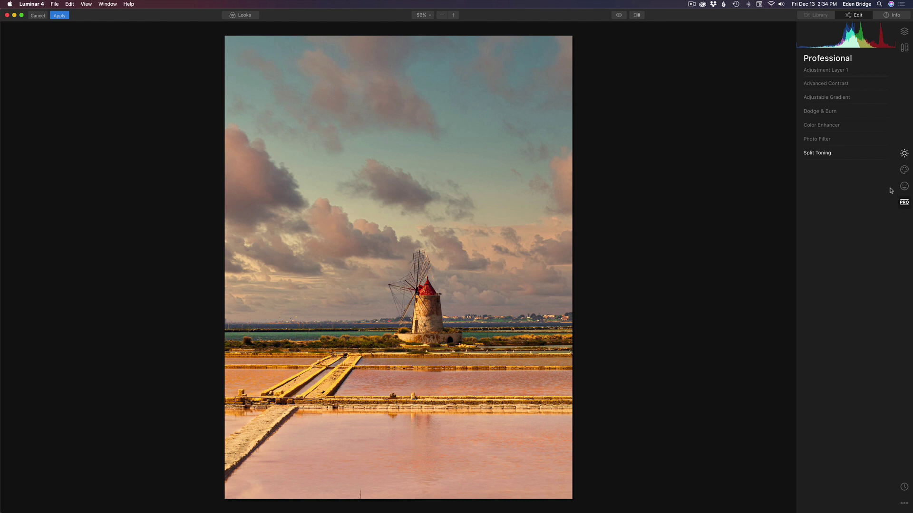
left_click(840, 153)
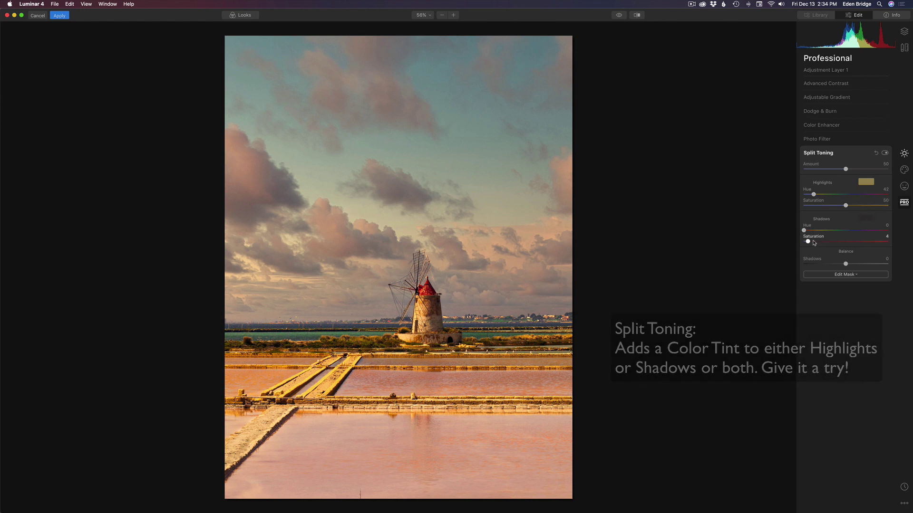
left_click_drag(705, 275, 871, 285)
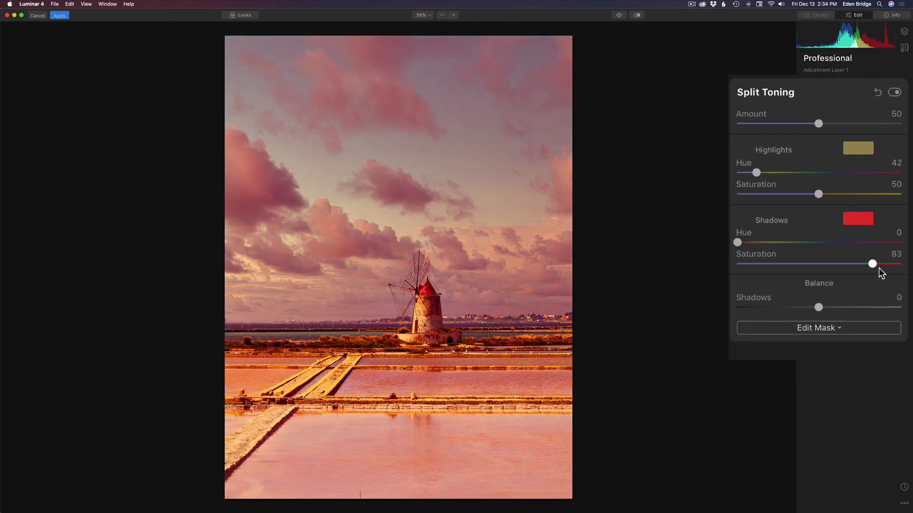
left_click_drag(877, 246, 786, 242)
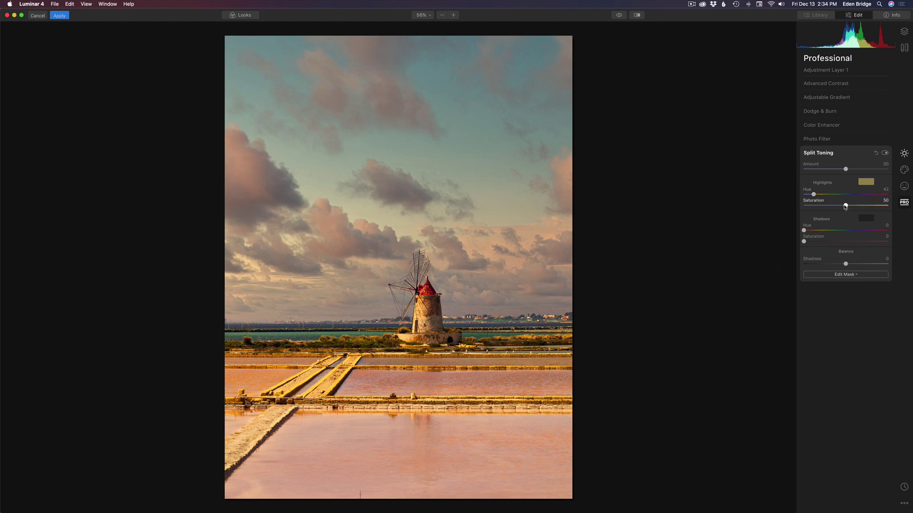
left_click_drag(846, 205, 859, 208)
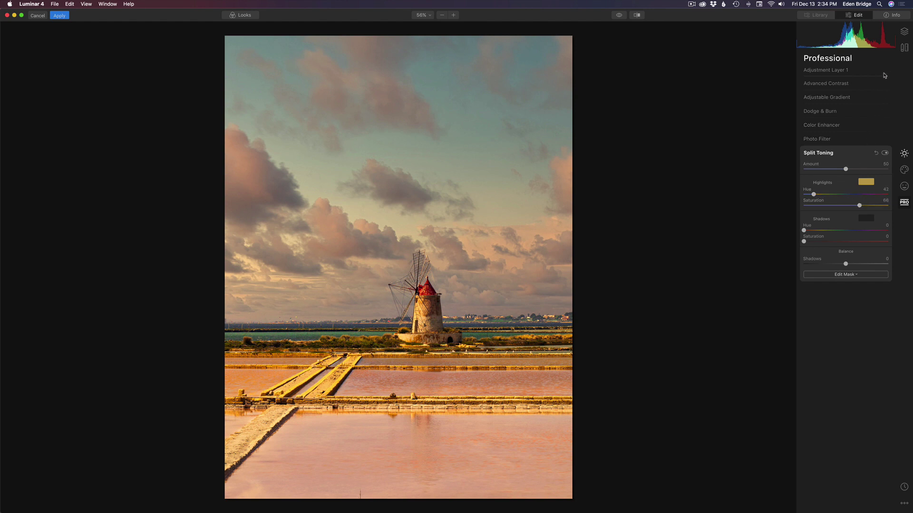
Add a second adjustment layer and darken the photo with a Light Exposure of -1.03.
left_click(903, 33)
left_click(885, 59)
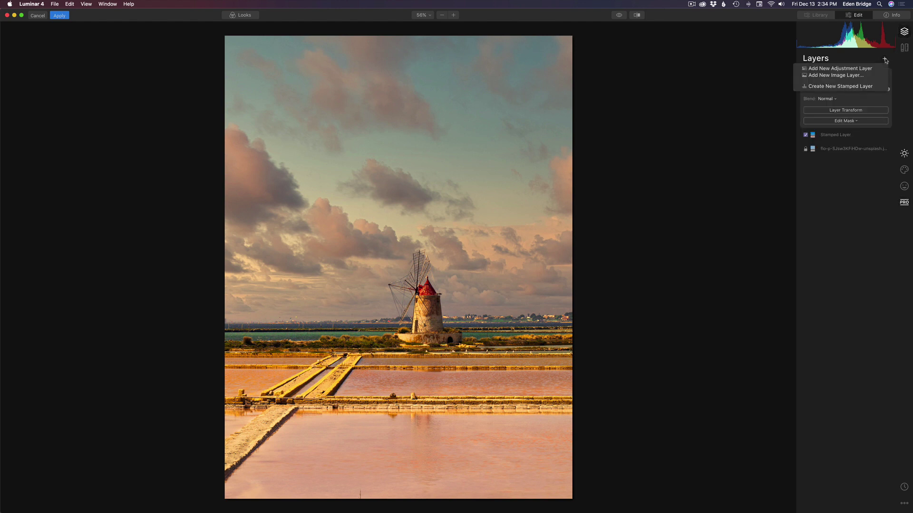
left_click(839, 69)
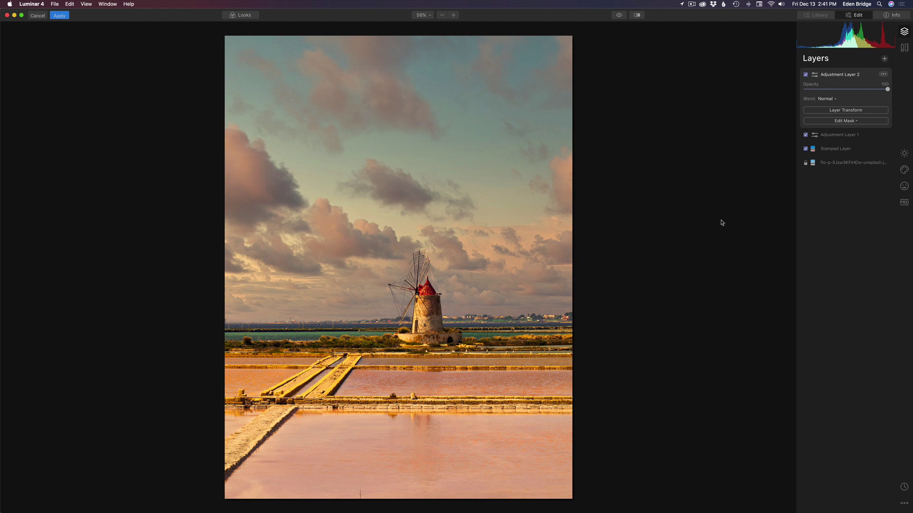
left_click(905, 156)
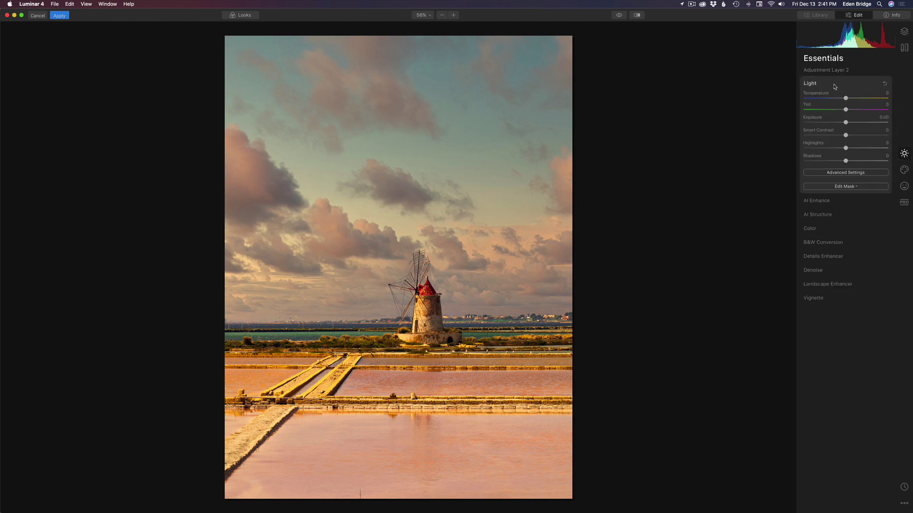
left_click_drag(846, 138, 837, 139)
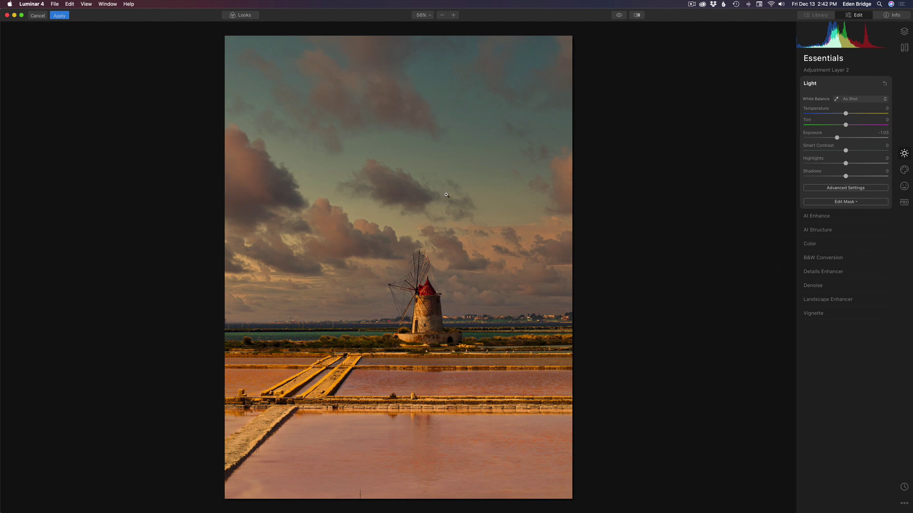
Limit the Light adjustment to the upper sky with a gradient mask and set its Exposure to -0.80.
left_click(850, 203)
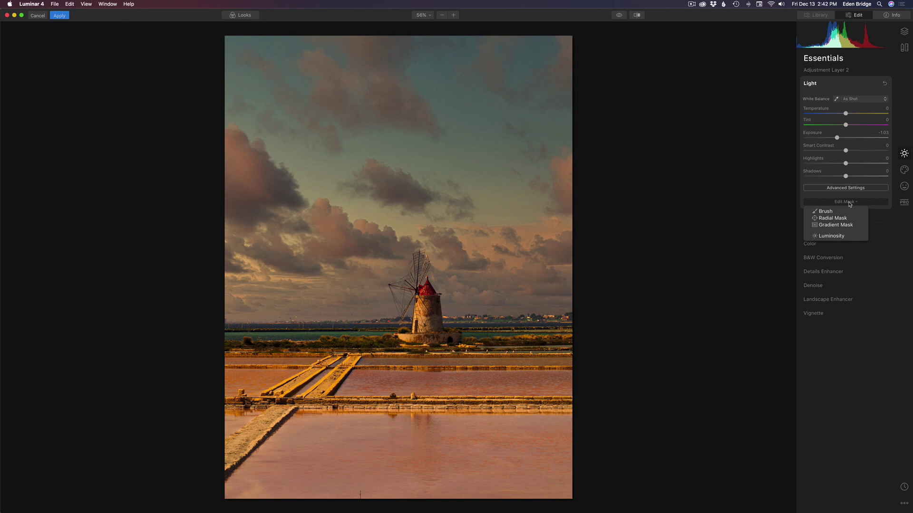
left_click(839, 225)
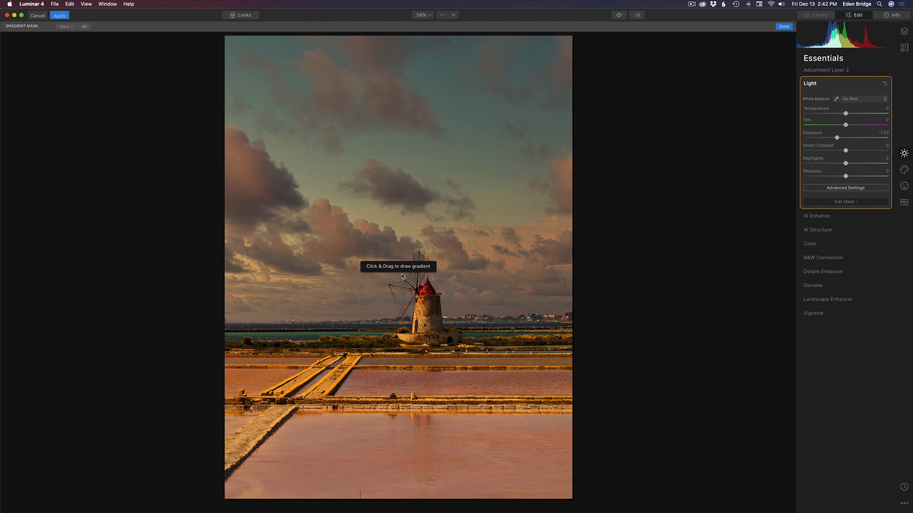
left_click_drag(404, 113, 404, 217)
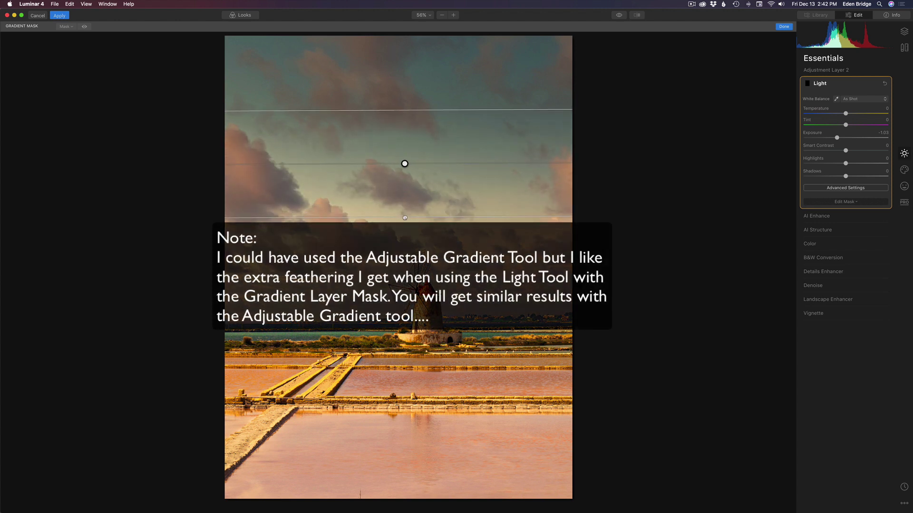
left_click_drag(404, 163, 430, 156)
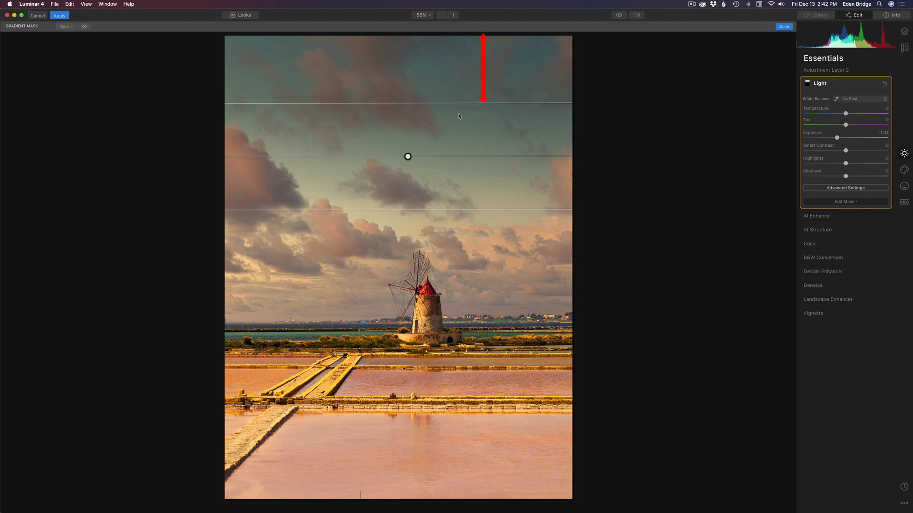
left_click_drag(466, 102, 466, 86)
mouse_move(407, 148)
left_mouse_down()
mouse_move(408, 163)
mouse_move(409, 155)
left_mouse_up()
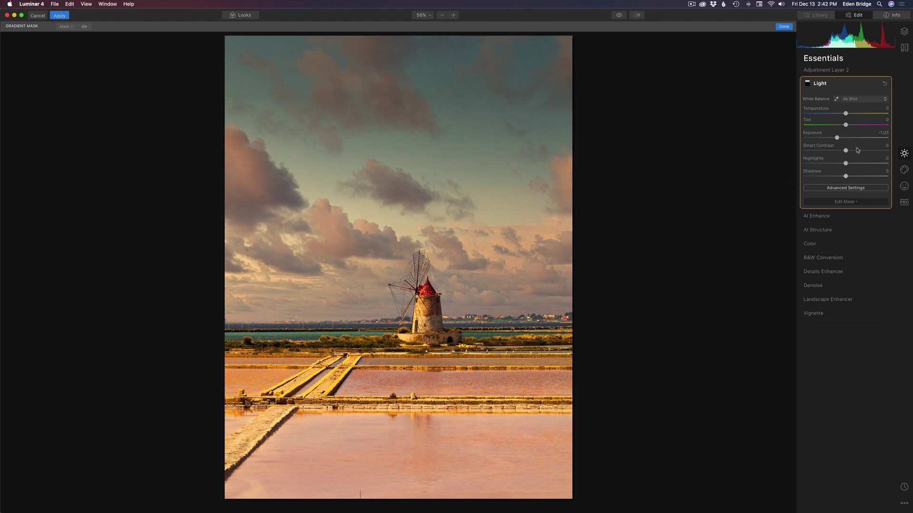
left_click_drag(837, 138, 839, 140)
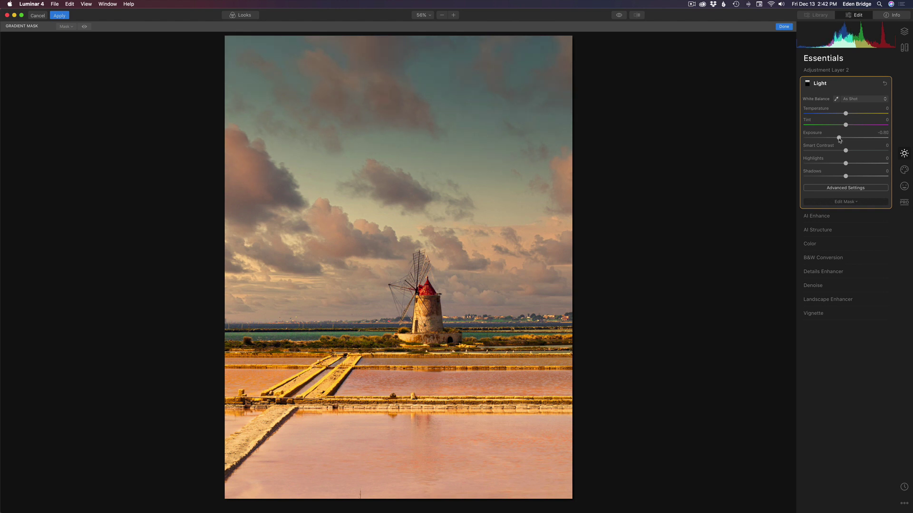
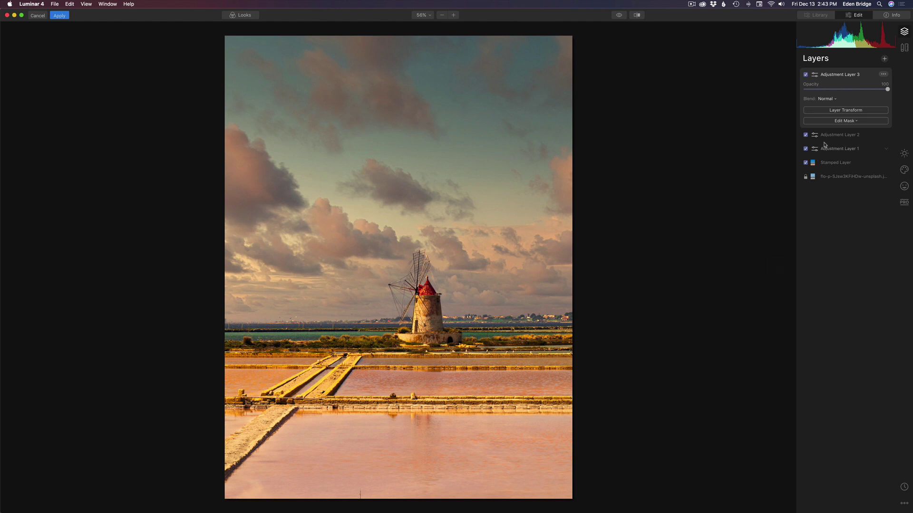
On Adjustment Layer 3, set the Light Exposure to -0.59 and limit it to the foreground water with a gradient mask.
left_click(904, 154)
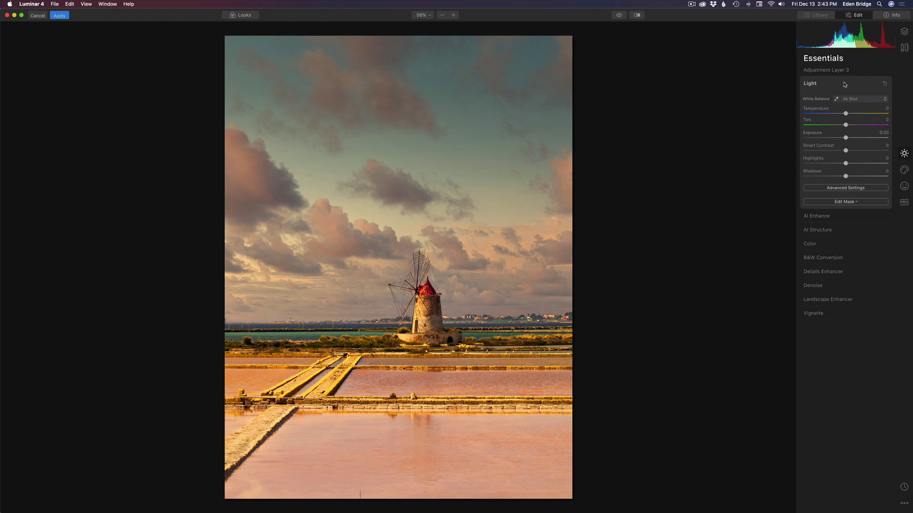
left_click_drag(845, 137, 840, 138)
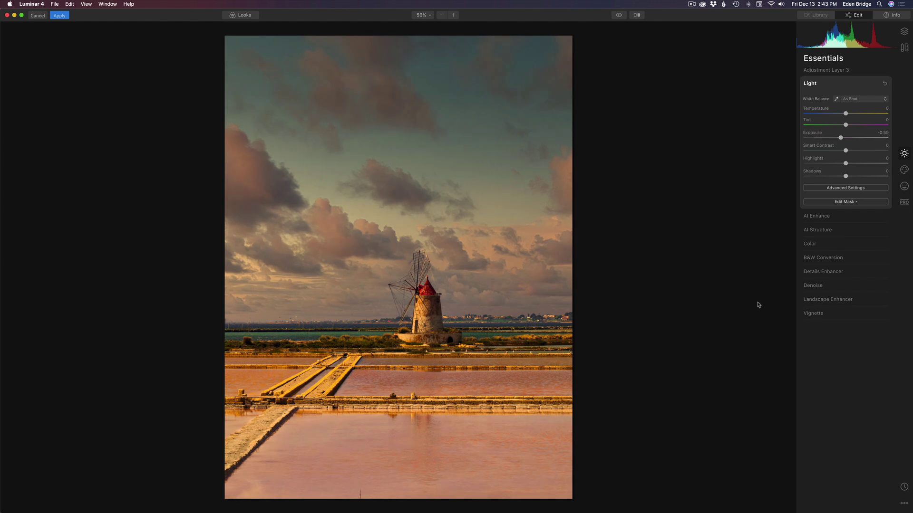
left_click(844, 202)
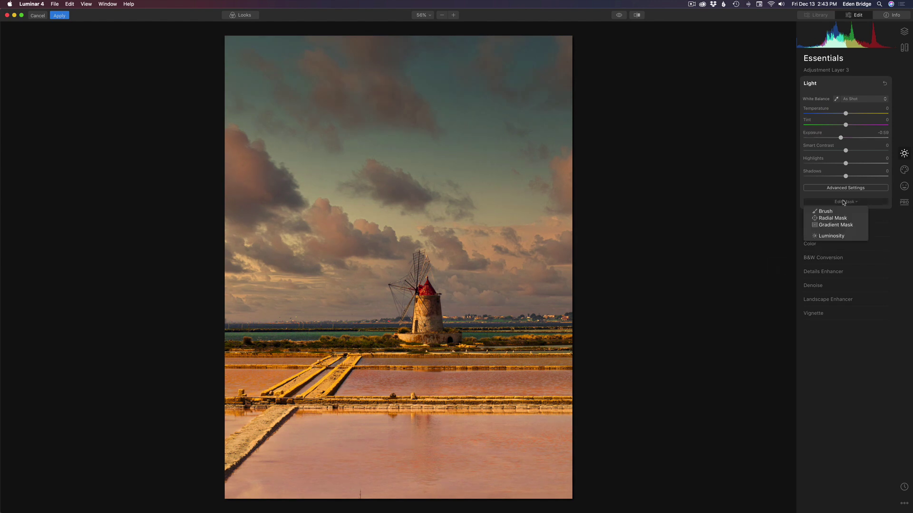
left_click(843, 225)
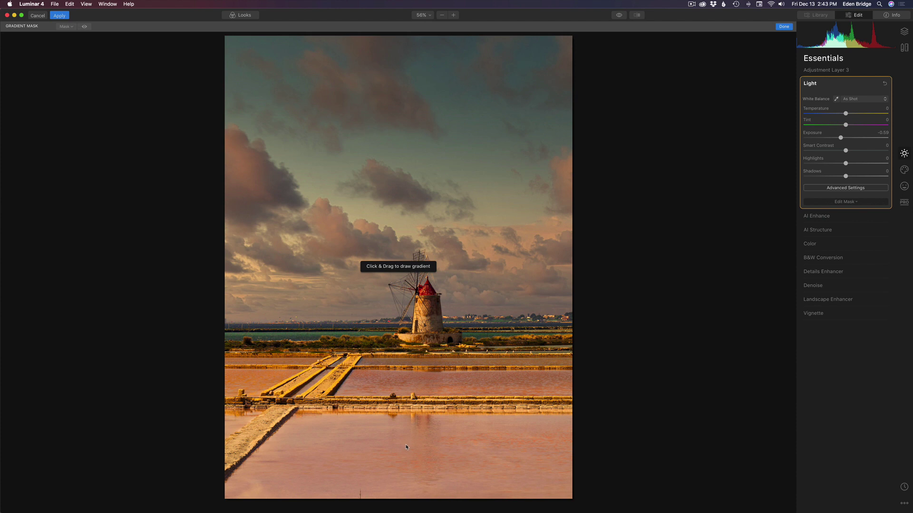
mouse_move(406, 447)
left_mouse_down()
mouse_move(404, 351)
mouse_move(404, 361)
left_mouse_up()
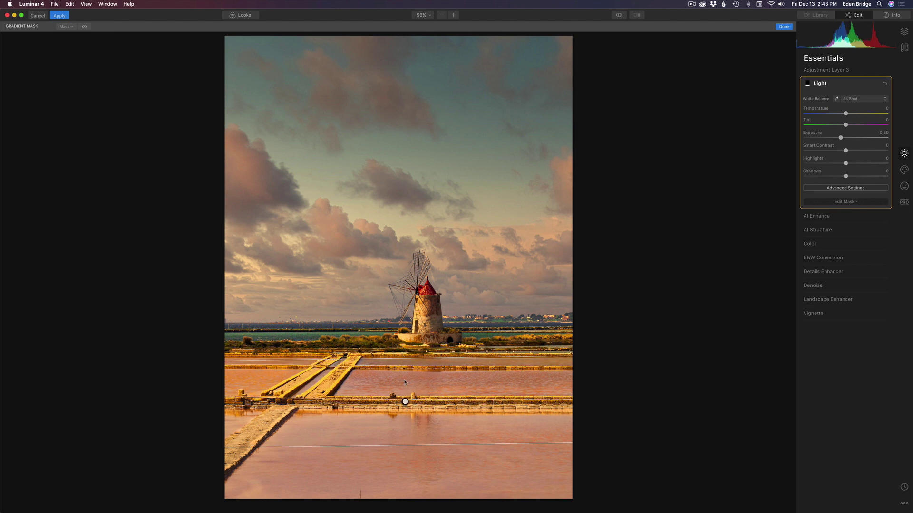
Reposition and level the gradient mask over the foreground water on Adjustment Layer 3 and set its Light Exposure to -0.90.
mouse_move(405, 402)
left_mouse_down()
mouse_move(405, 437)
mouse_move(404, 402)
mouse_move(404, 412)
left_mouse_up()
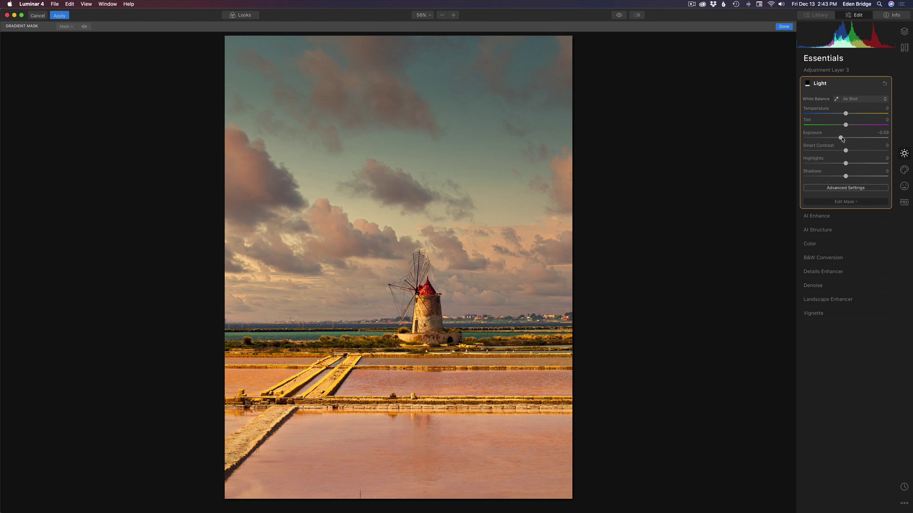
left_click_drag(842, 139, 841, 140)
left_click(404, 410)
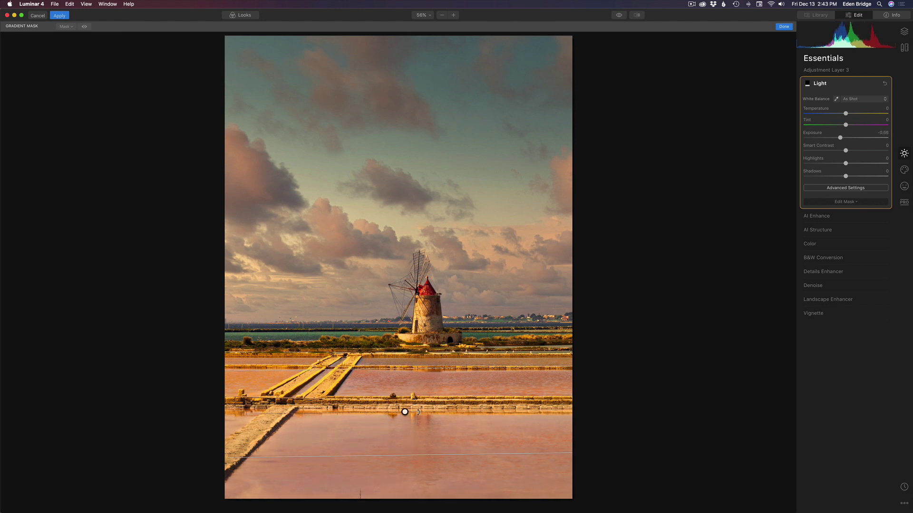
left_click_drag(404, 412, 408, 393)
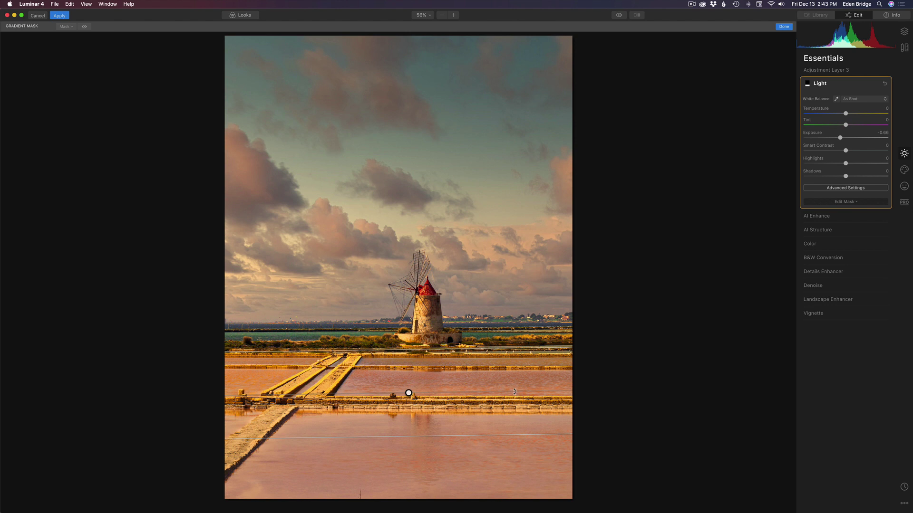
left_click_drag(514, 392, 515, 393)
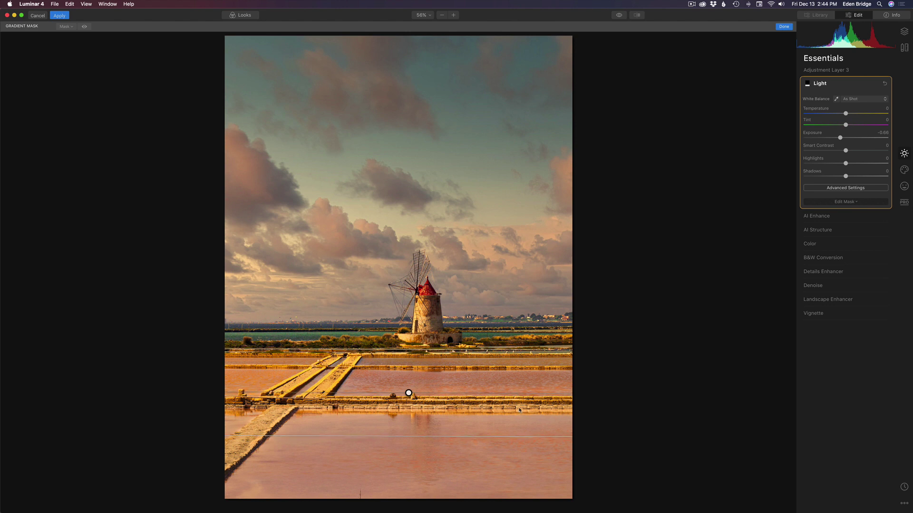
left_click_drag(409, 393, 409, 389)
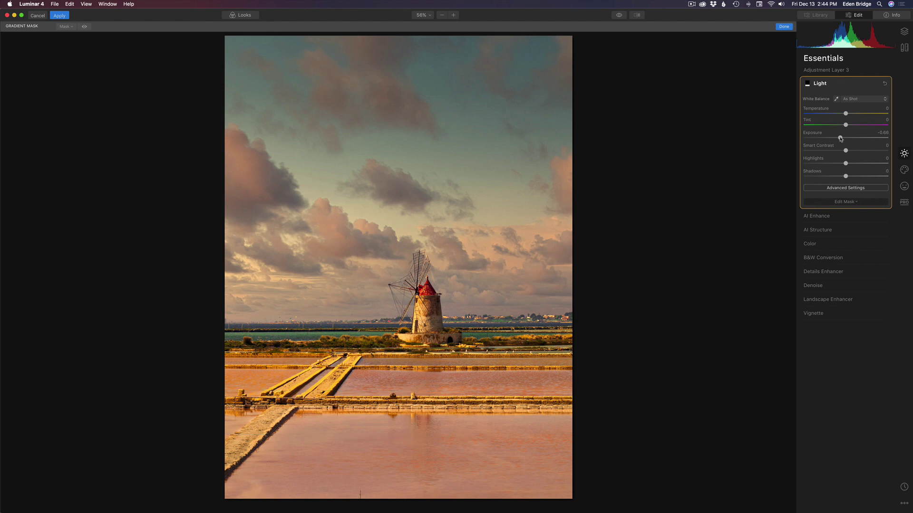
left_click_drag(839, 138, 838, 138)
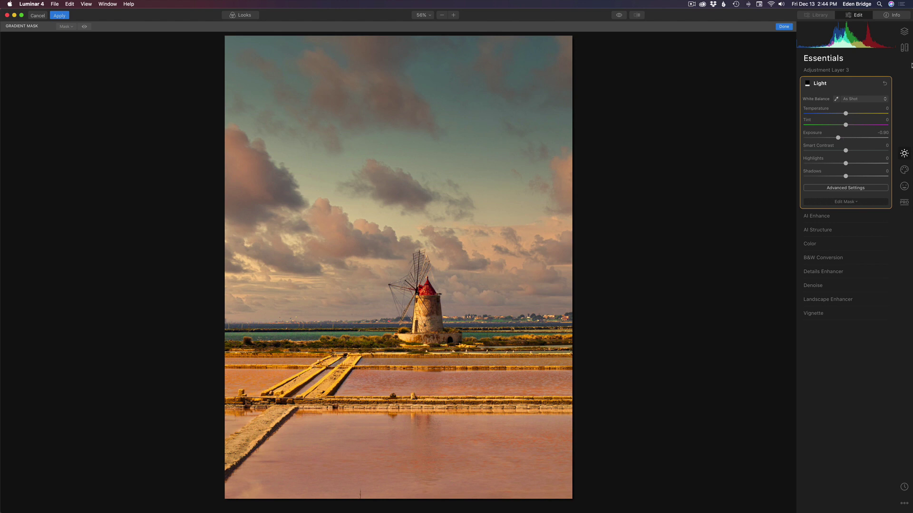
Add a fourth adjustment layer and set its Light Exposure to -0.39.
left_click(904, 33)
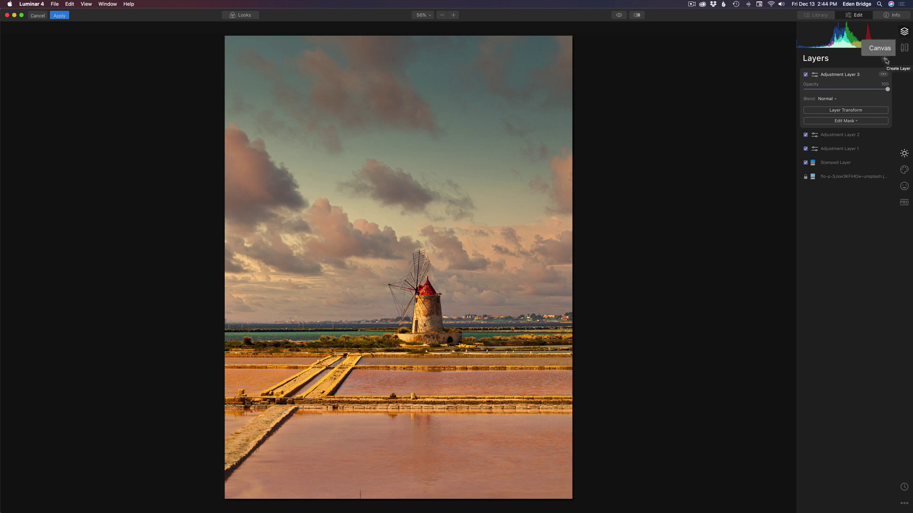
left_click(885, 59)
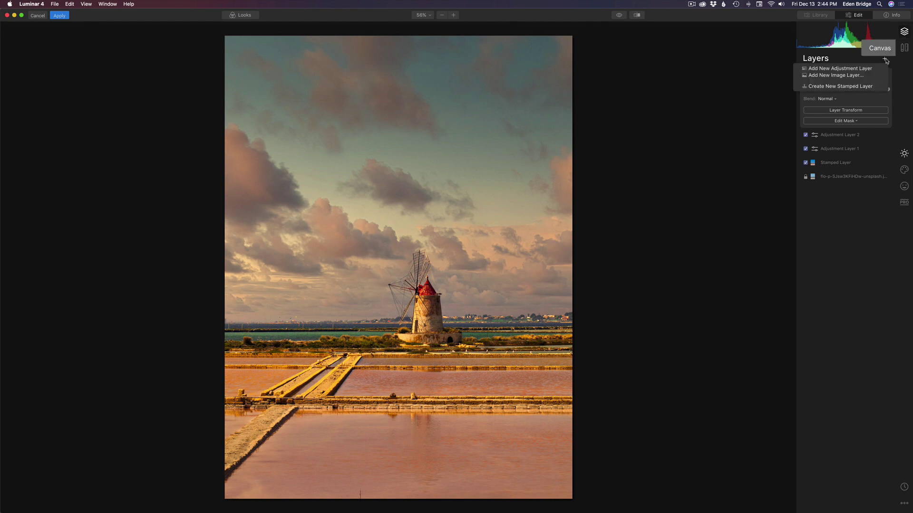
left_click(852, 69)
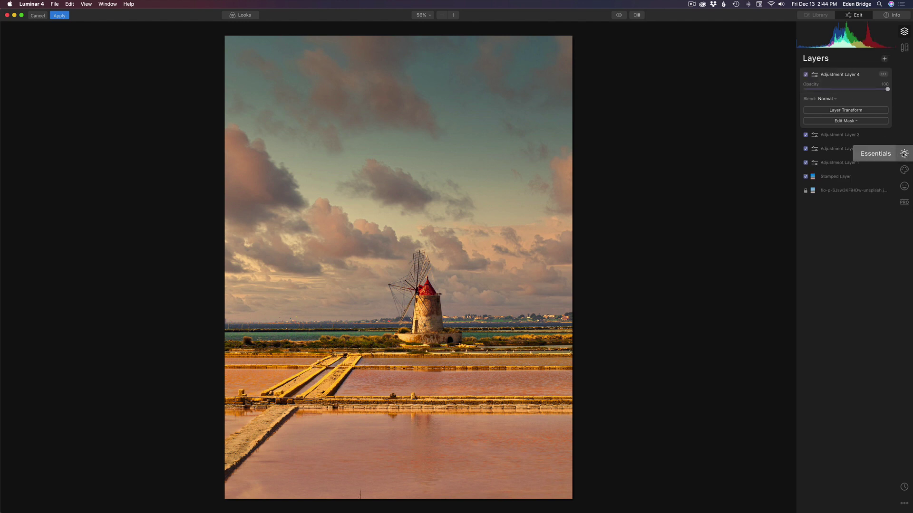
left_click(904, 154)
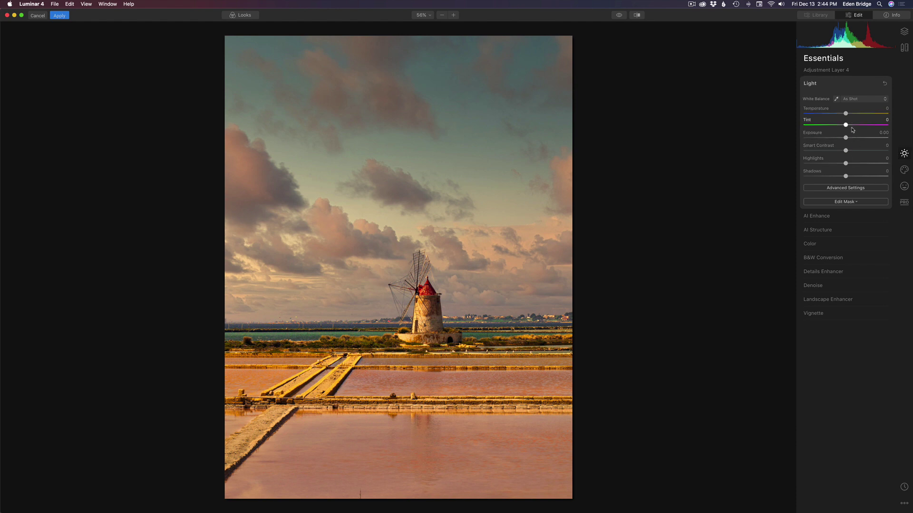
left_click_drag(846, 137, 843, 139)
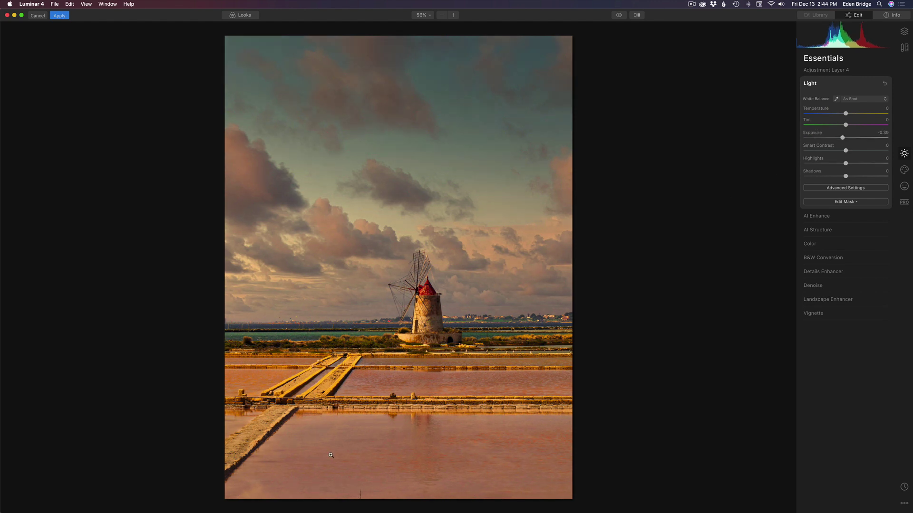
Limit Adjustment Layer 4's Light effect to the lowest strip of foreground water with a gradient mask.
left_click(849, 202)
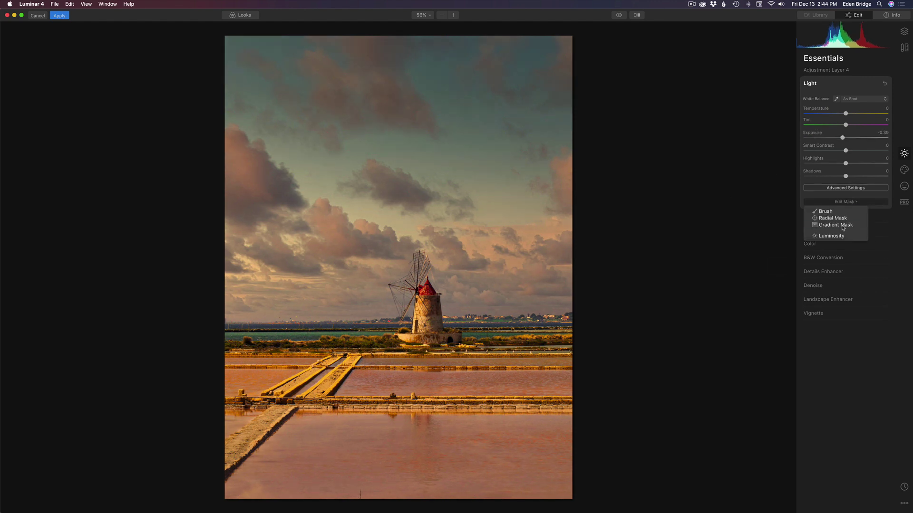
left_click(844, 227)
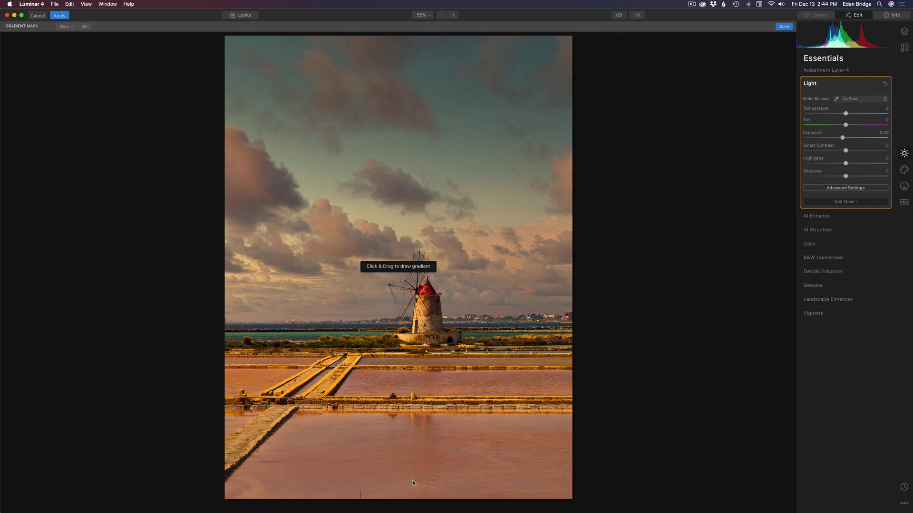
mouse_move(410, 481)
left_mouse_down()
mouse_move(410, 461)
mouse_move(411, 473)
left_mouse_up()
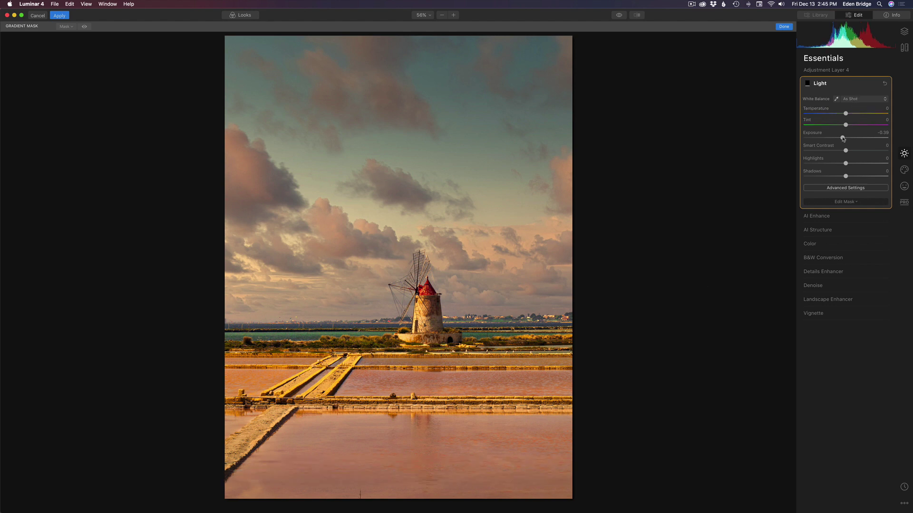
left_click_drag(842, 138, 842, 138)
mouse_move(408, 427)
mouse_move(420, 461)
left_mouse_down()
mouse_move(423, 448)
mouse_move(410, 468)
left_mouse_up()
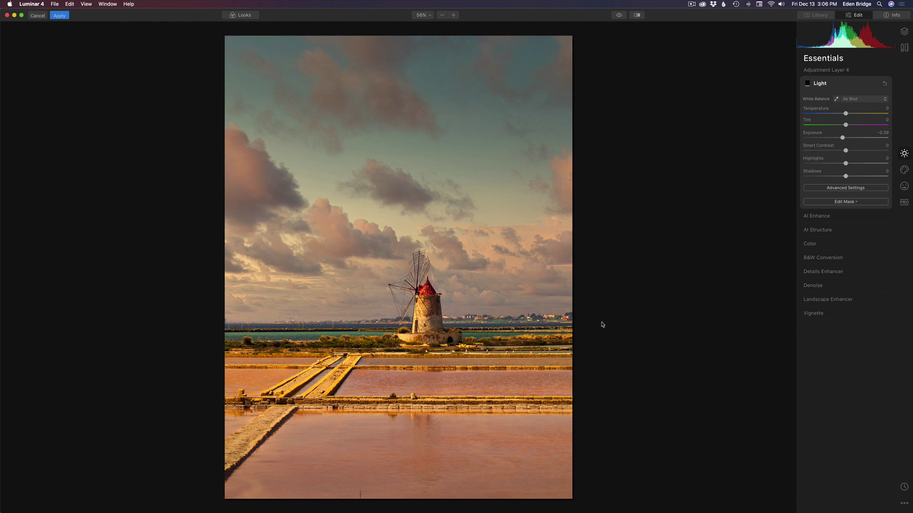
Show the advanced Vignette settings and choose the windmill tower as the vignette's subject.
left_click(832, 314)
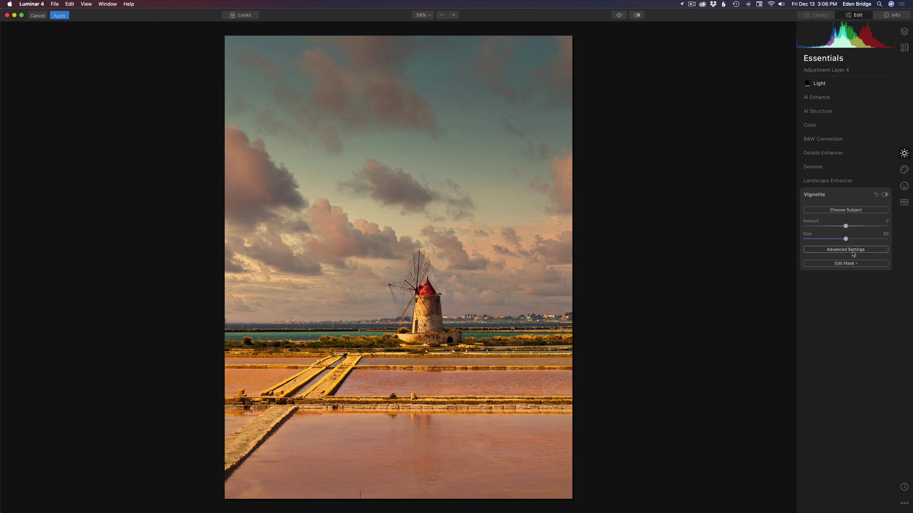
left_click(849, 251)
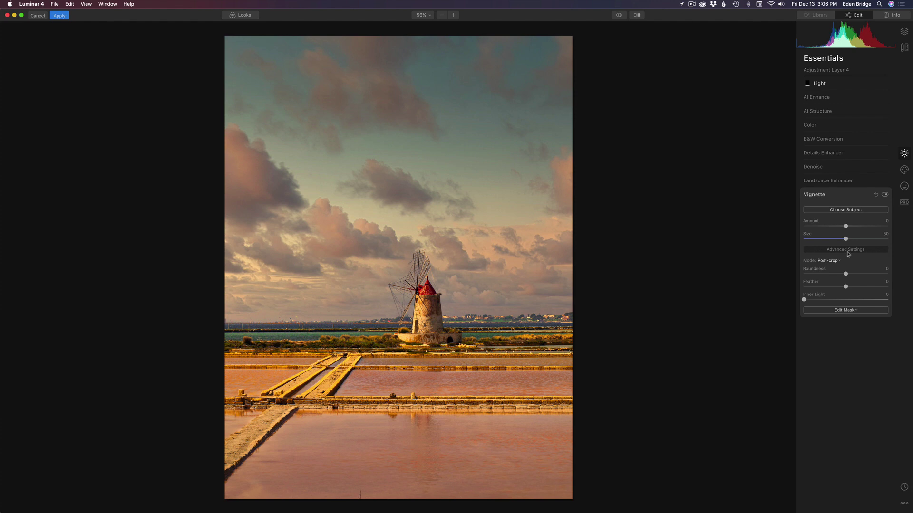
left_click(849, 212)
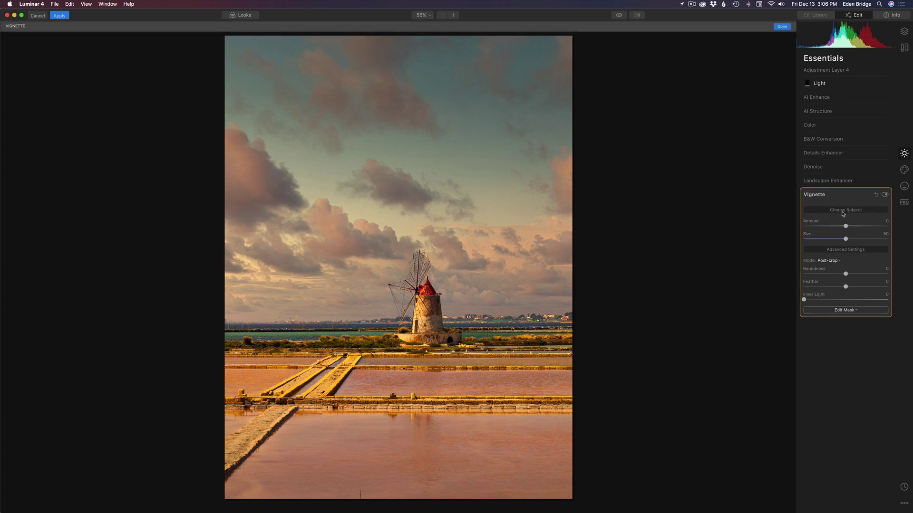
left_click(427, 308)
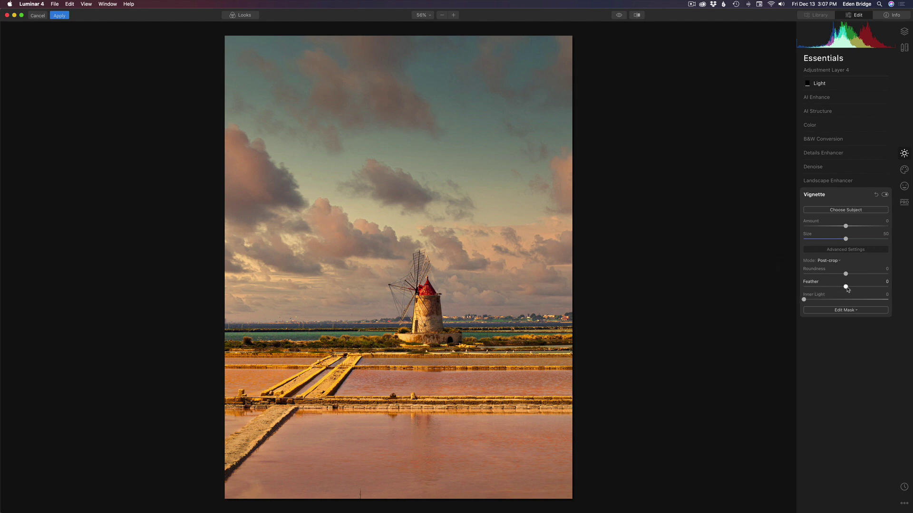
Preview a hard-edged vignette with Feather -100 and Amount -67, and shape it with Roundness -40 and Size 12.
left_click_drag(847, 289, 783, 287)
left_click_drag(845, 226, 815, 227)
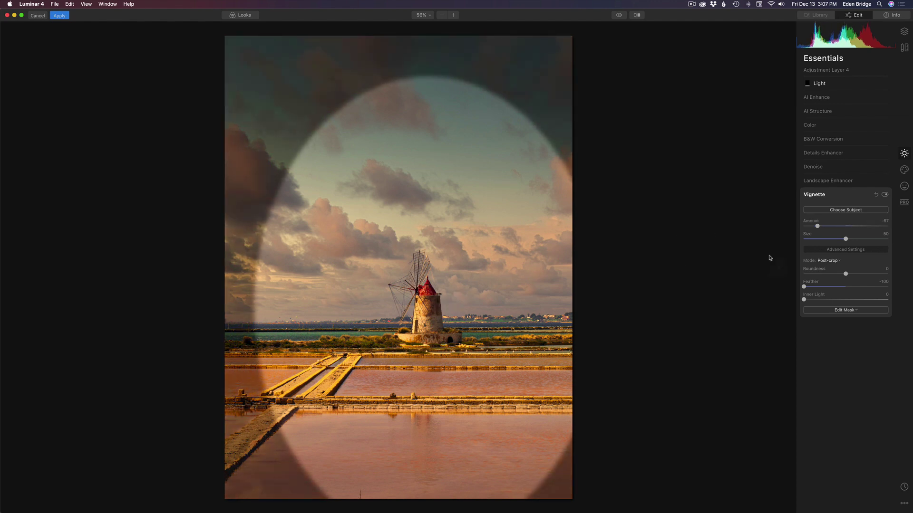
mouse_move(846, 275)
left_mouse_down()
mouse_move(876, 274)
mouse_move(812, 274)
mouse_move(828, 275)
left_mouse_up()
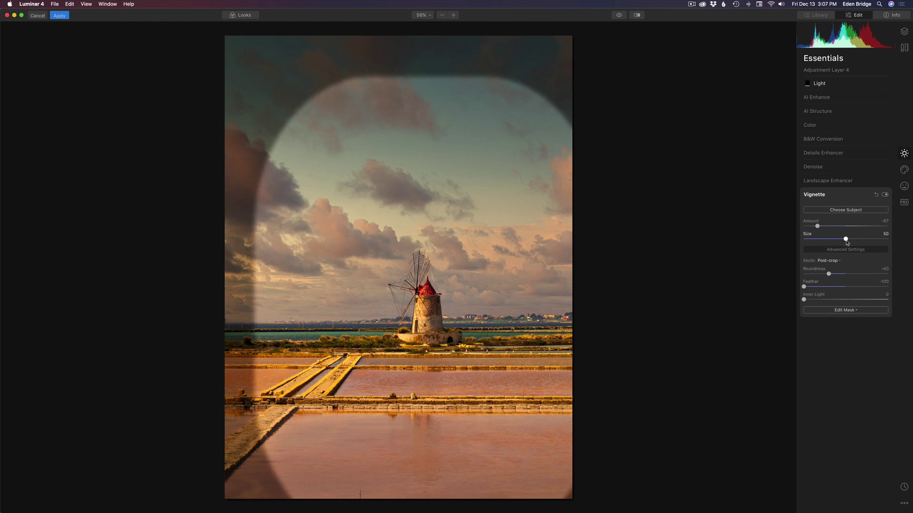
left_click_drag(846, 240, 814, 242)
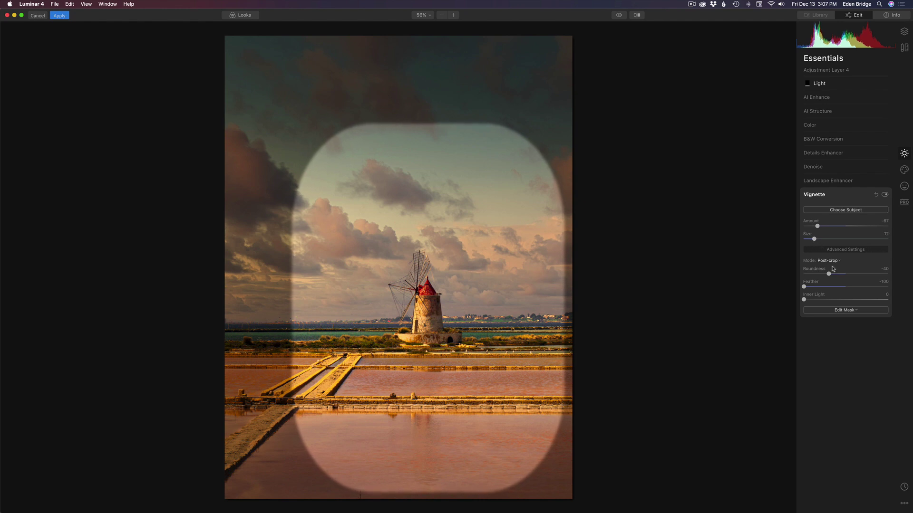
Soften the vignette with Feather 100, Amount -34 and Inner Light 14.
left_click_drag(804, 287, 846, 287)
left_click_drag(883, 287, 892, 287)
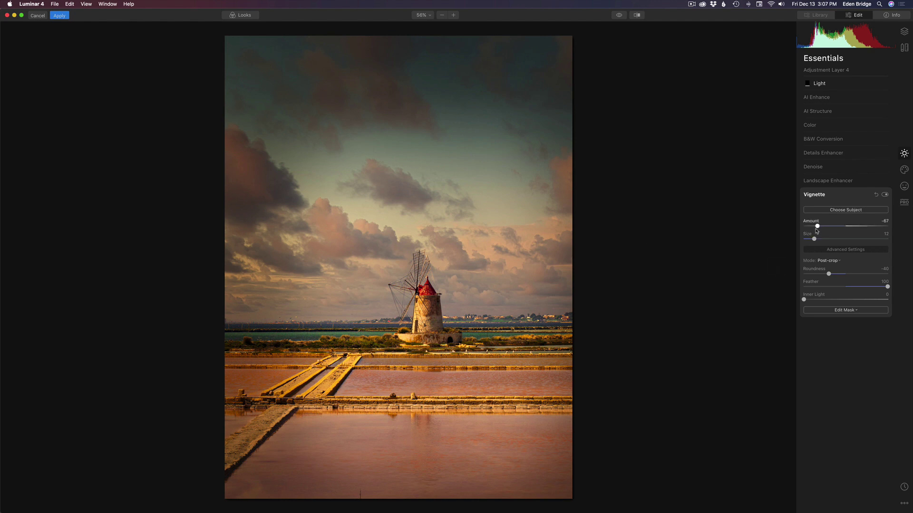
mouse_move(818, 228)
left_mouse_down()
mouse_move(851, 232)
mouse_move(833, 231)
left_mouse_up()
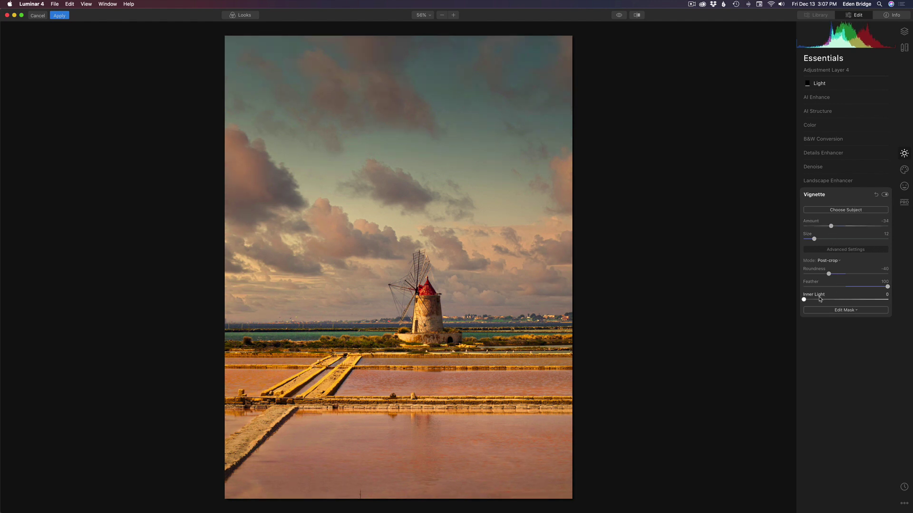
mouse_move(804, 300)
left_mouse_down()
mouse_move(826, 301)
mouse_move(816, 300)
left_mouse_up()
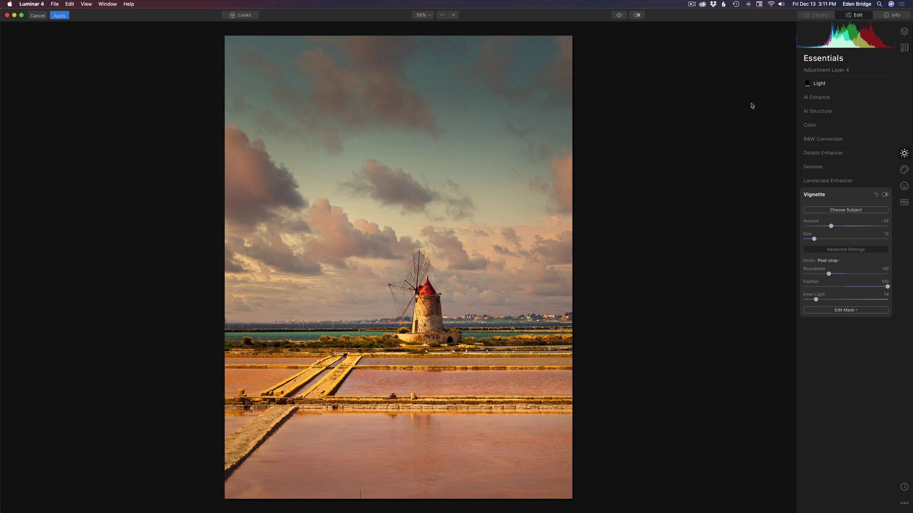
Erase the small dark post from the water at the photo's lower edge and compare the edit with the original photo.
left_click(904, 48)
left_click(856, 84)
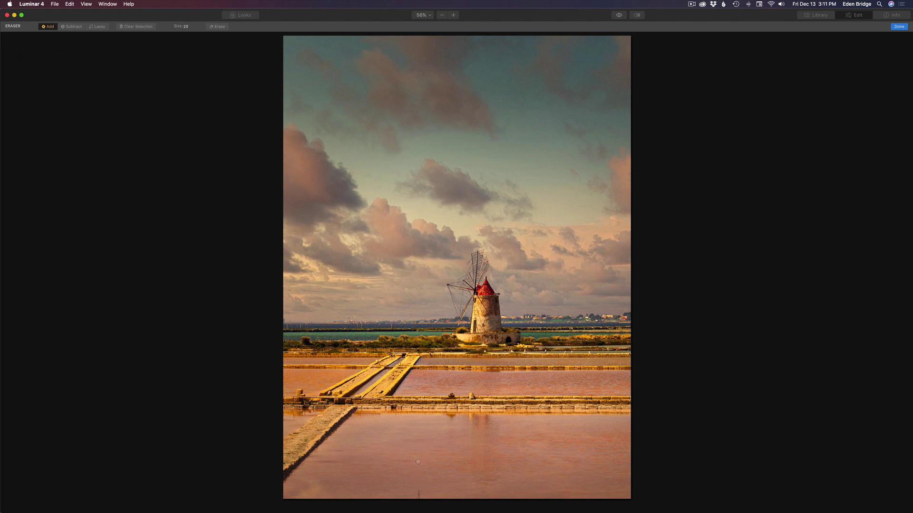
left_click_drag(419, 487, 418, 498)
left_click(219, 27)
left_click(899, 27)
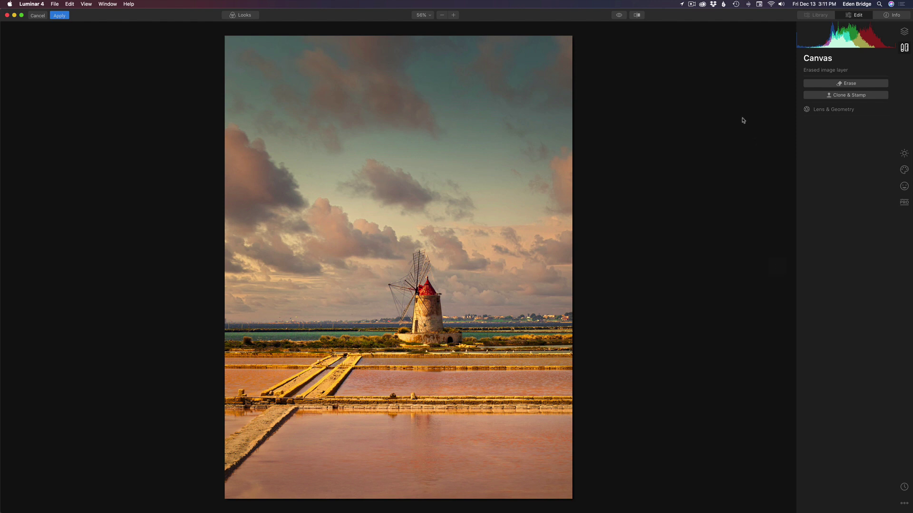
left_click(619, 15)
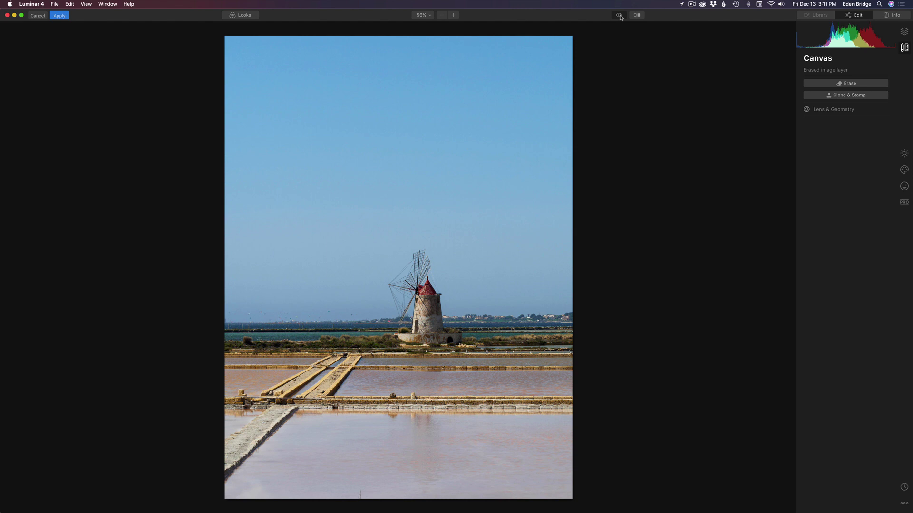
left_click(620, 16)
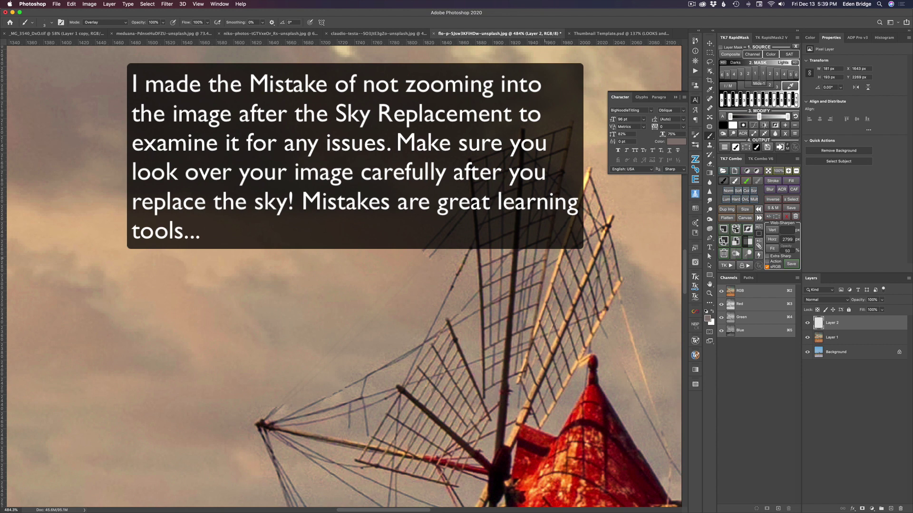
In Photoshop, brush two straight lines on Layer 2 to restore the missing rigging ropes between the upper sail and the front pole's tip.
key("v")
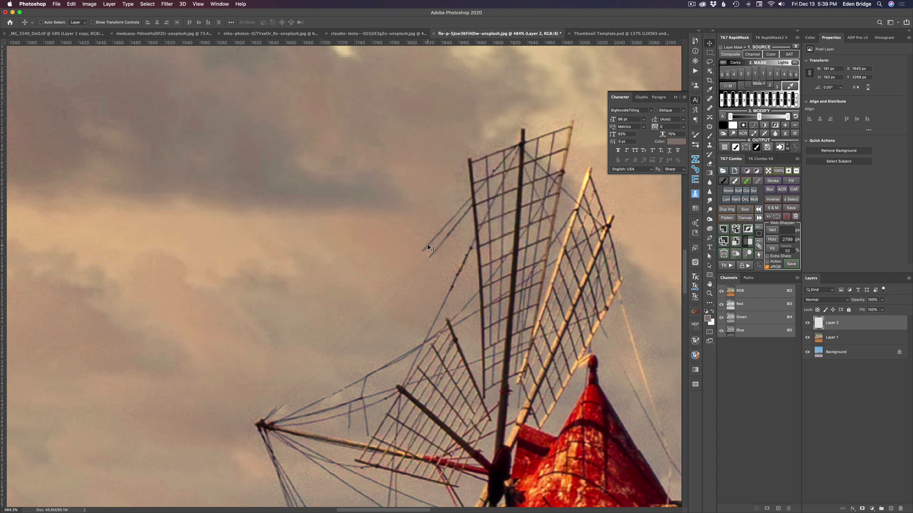
key("b")
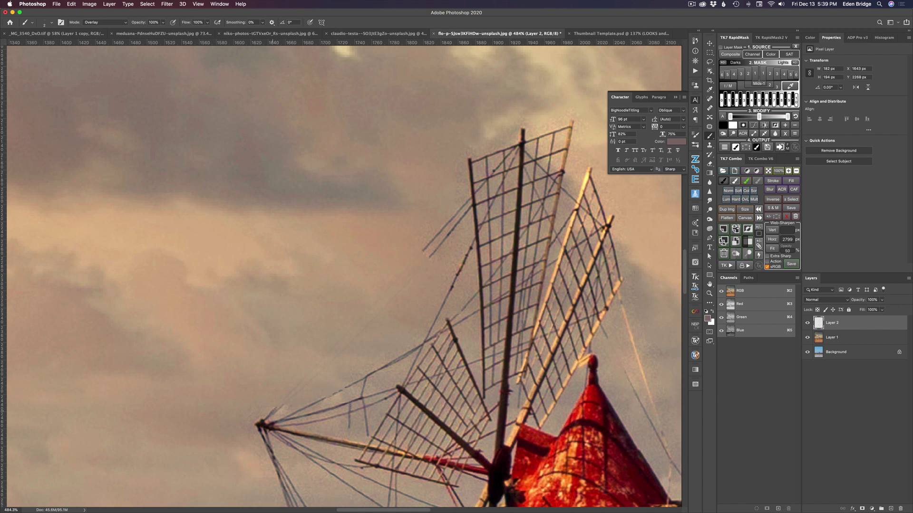
left_click(275, 409, "shift")
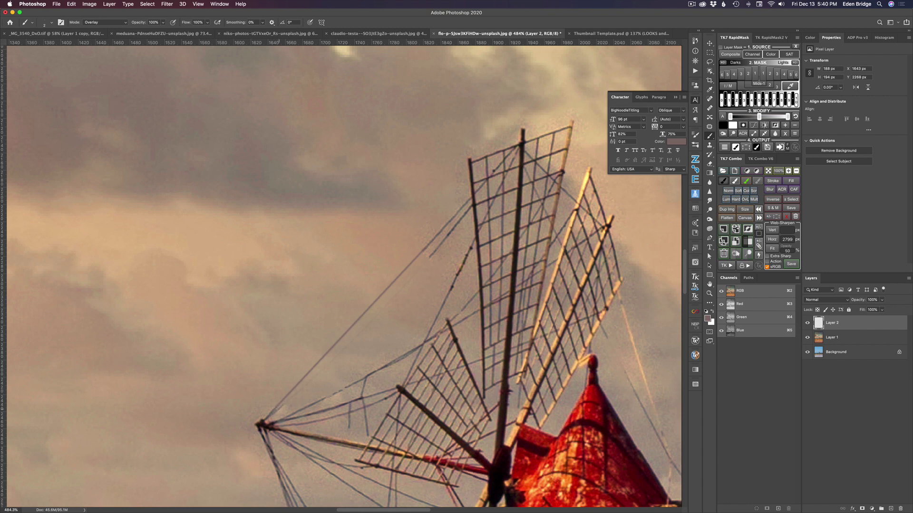
left_click(280, 409, "shift")
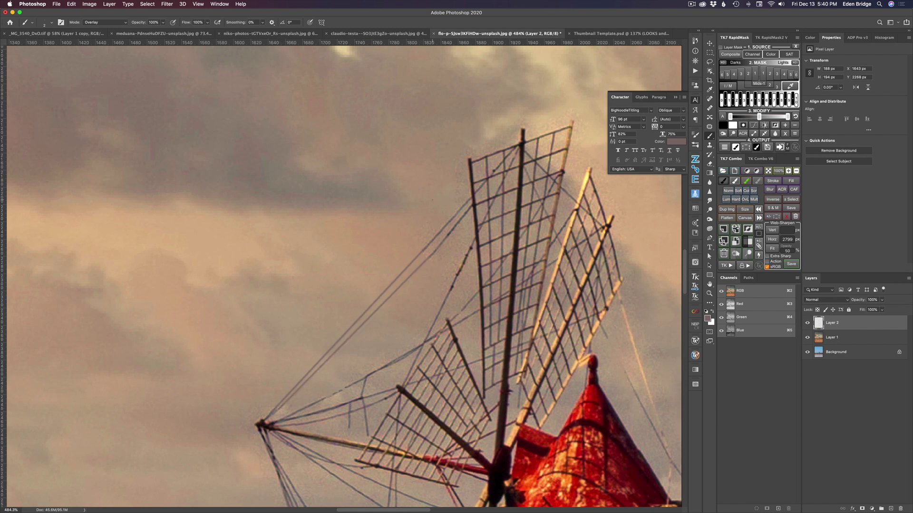
scroll(342, 276, "down", 5)
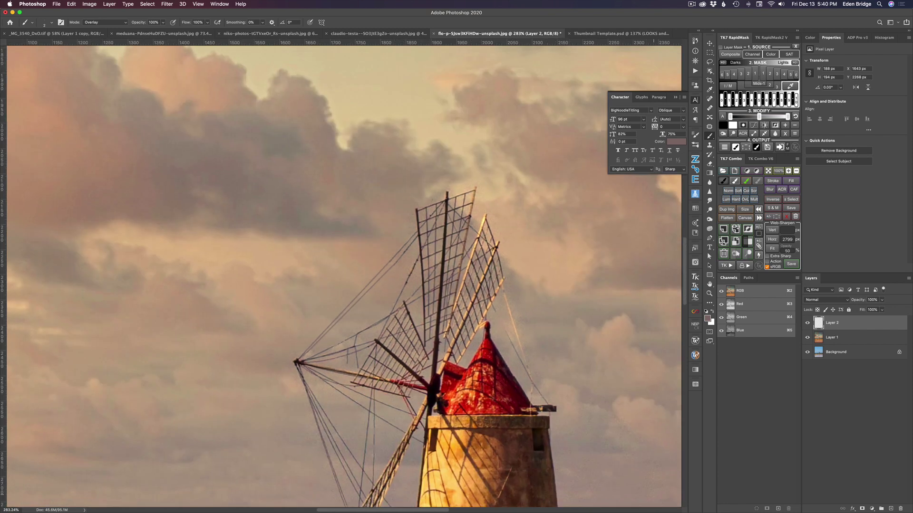
scroll(342, 280, "down", 5)
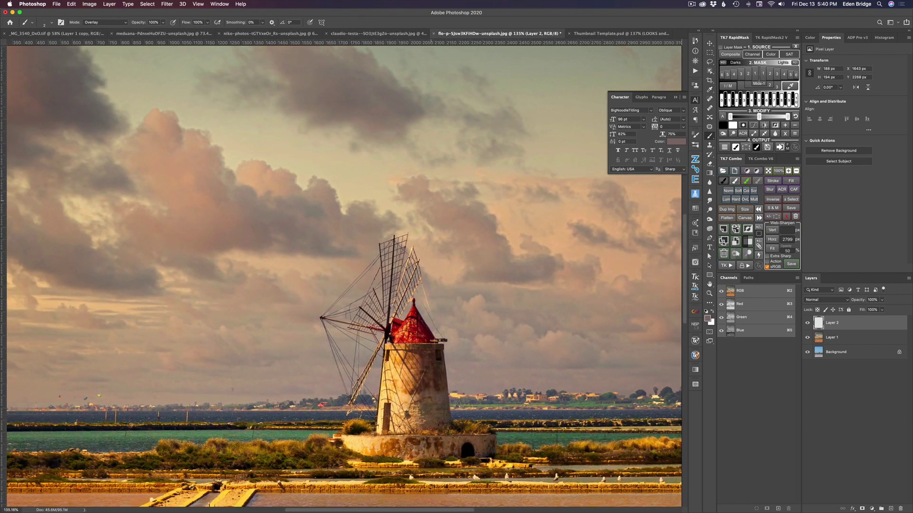
scroll(341, 282, "down", 5)
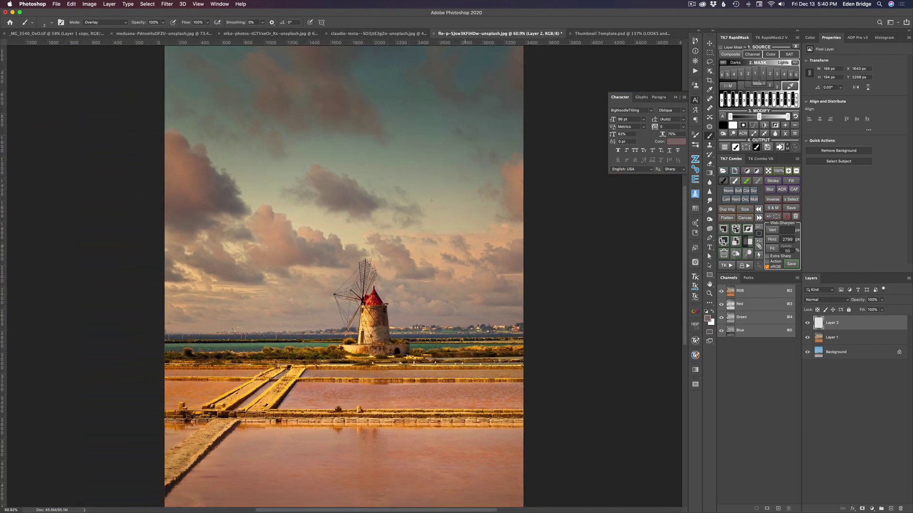
scroll(430, 200, "down", 1)
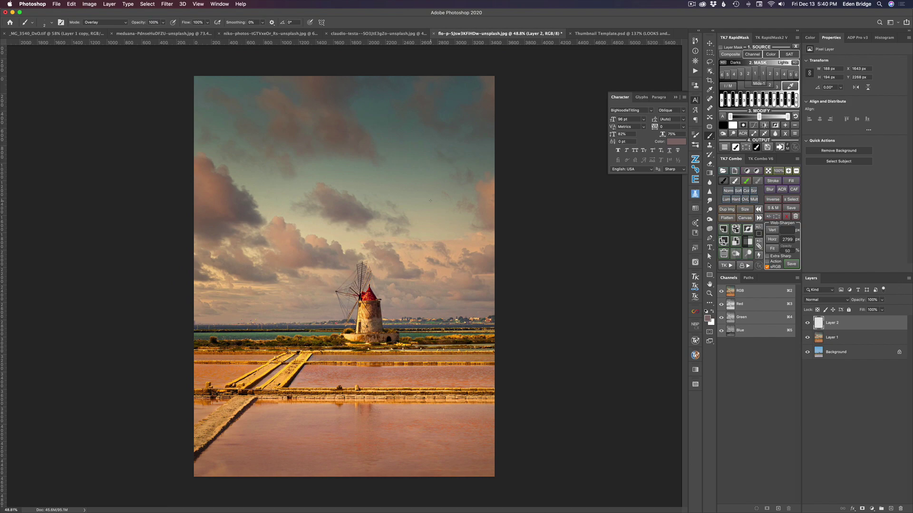